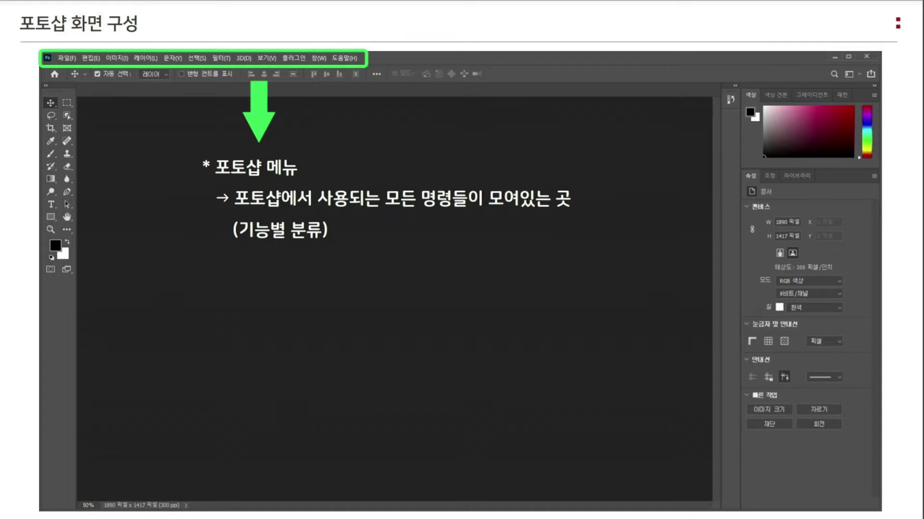
key("Right")
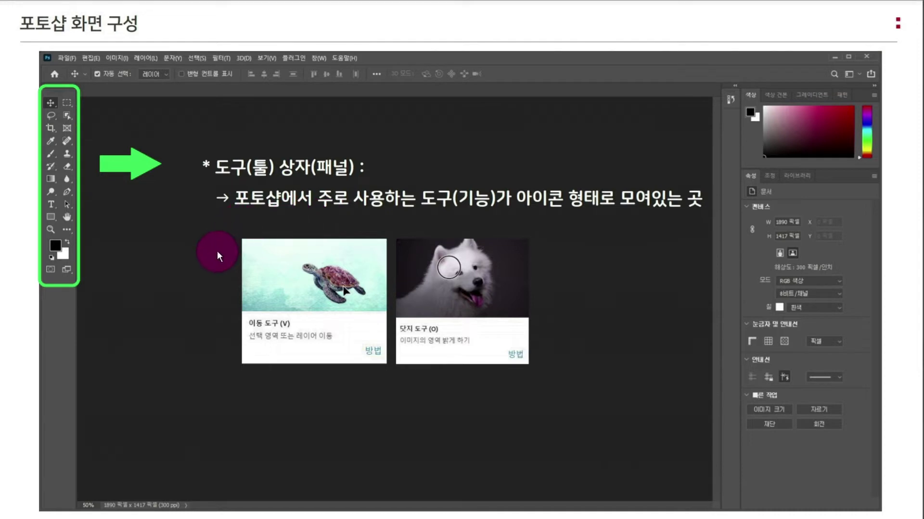
key("Right")
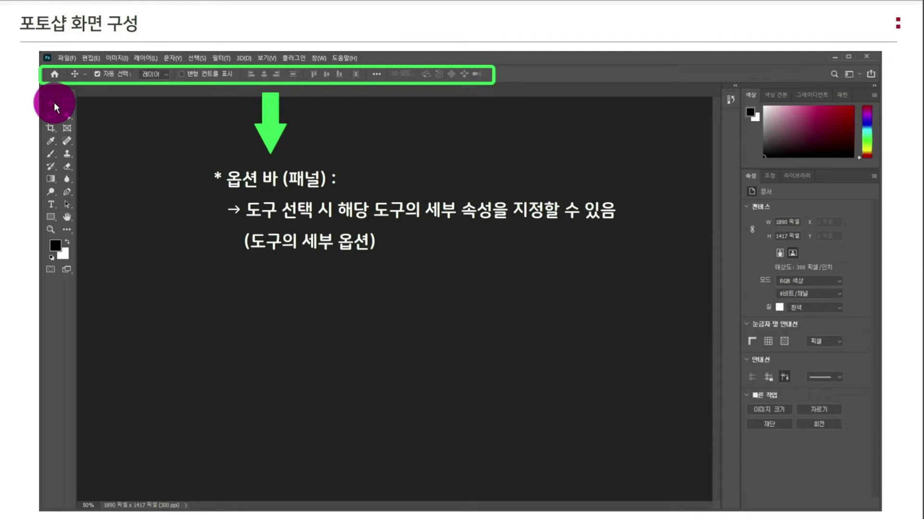
left_click(165, 428)
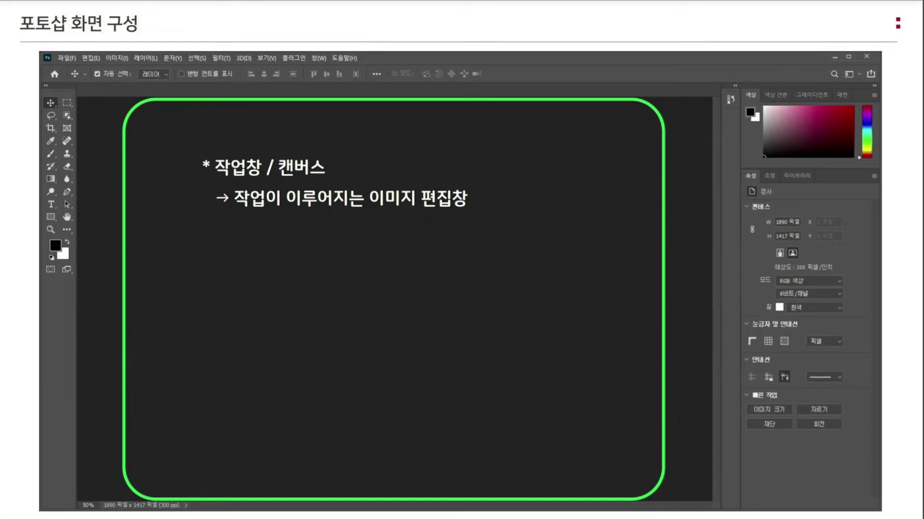
key("Right")
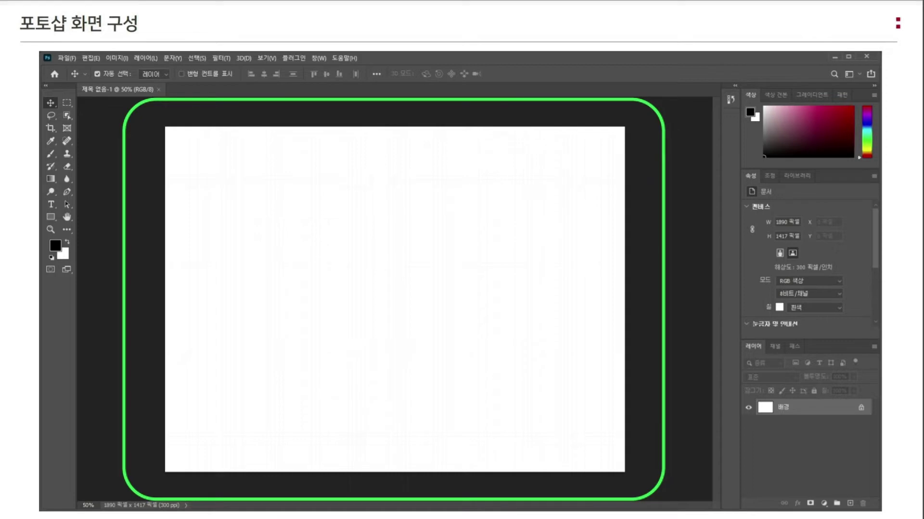
key("Right")
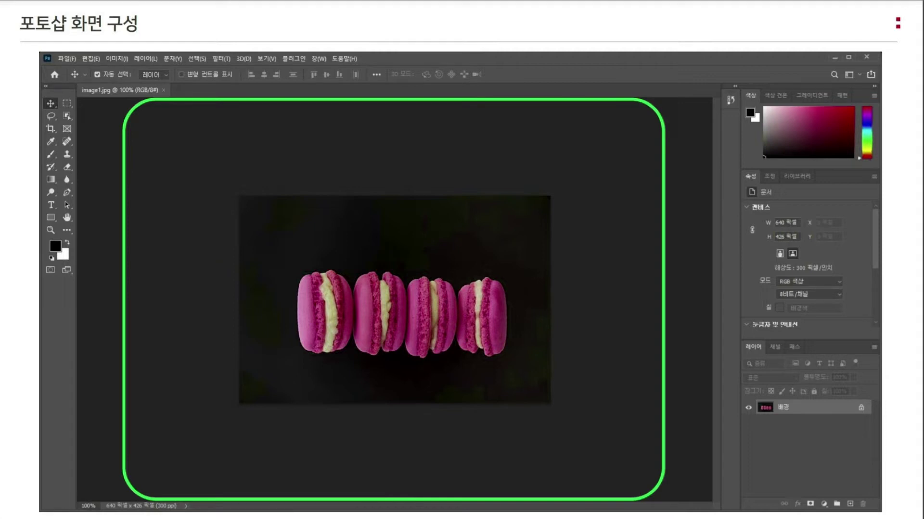
key("Right")
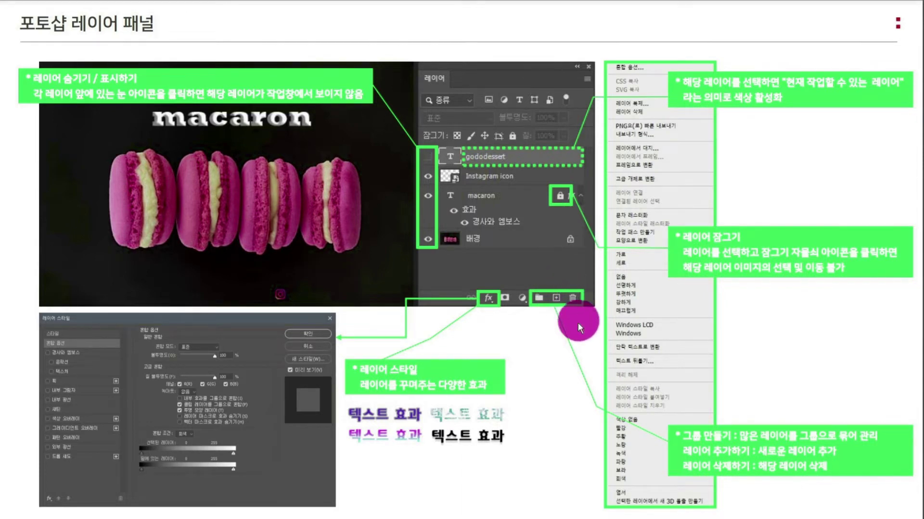
key("Right")
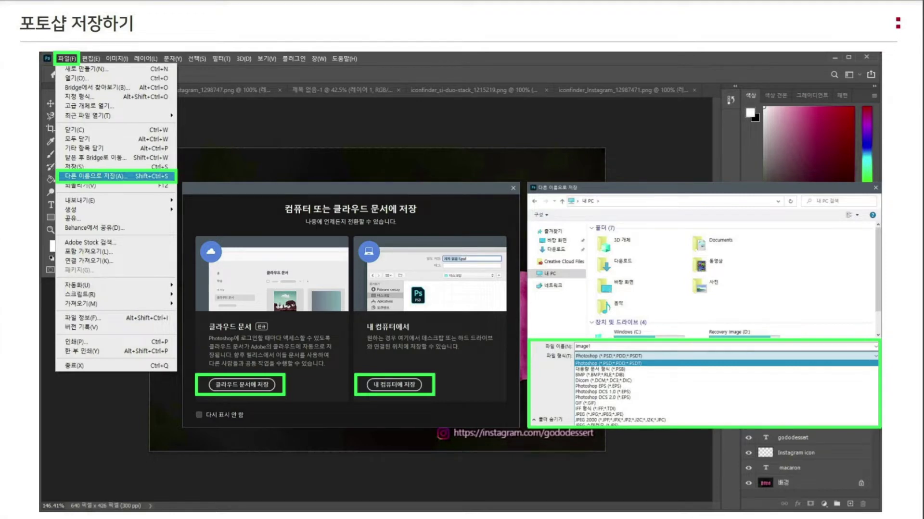
key("Right")
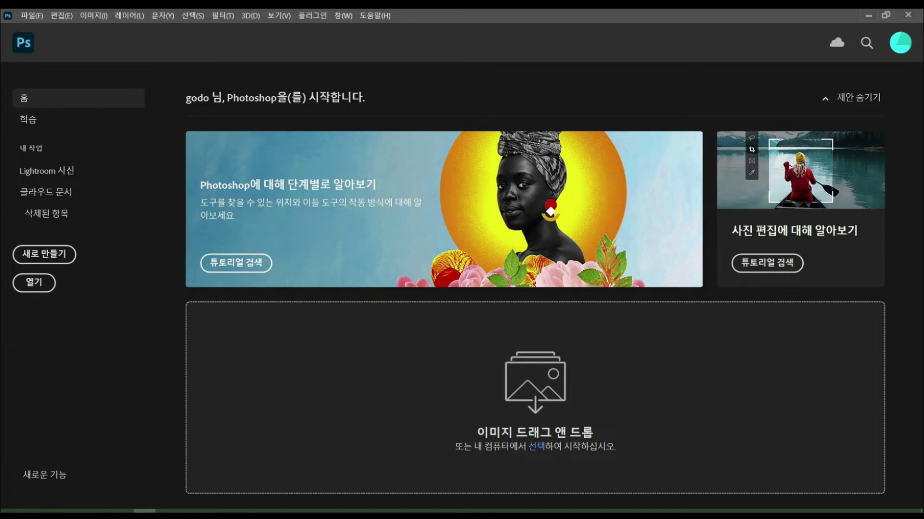
Open image7 from the IMAGES folder on the computer's desktop.
left_click(34, 288)
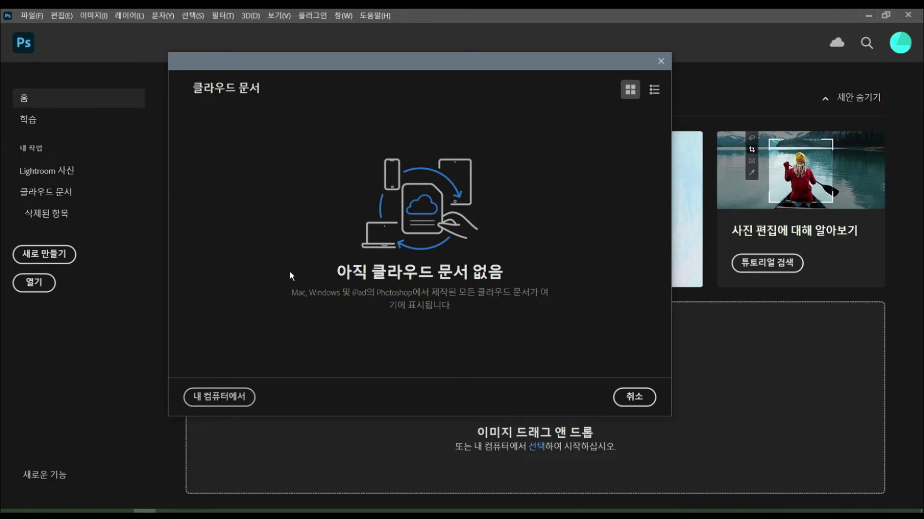
left_click(248, 397)
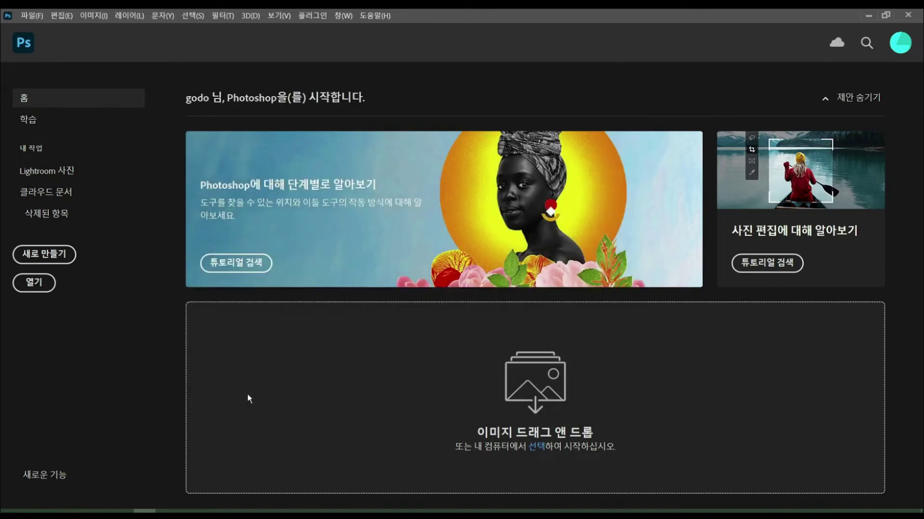
left_click(284, 179)
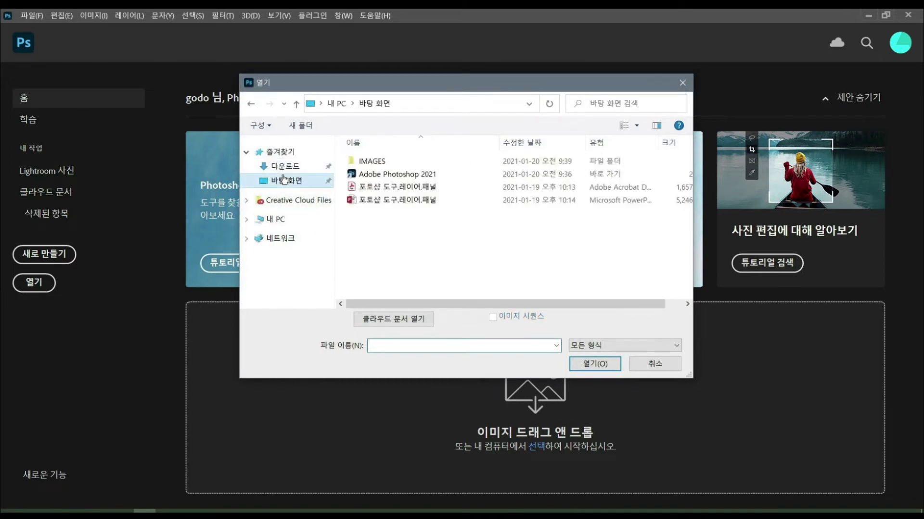
double_click(386, 160)
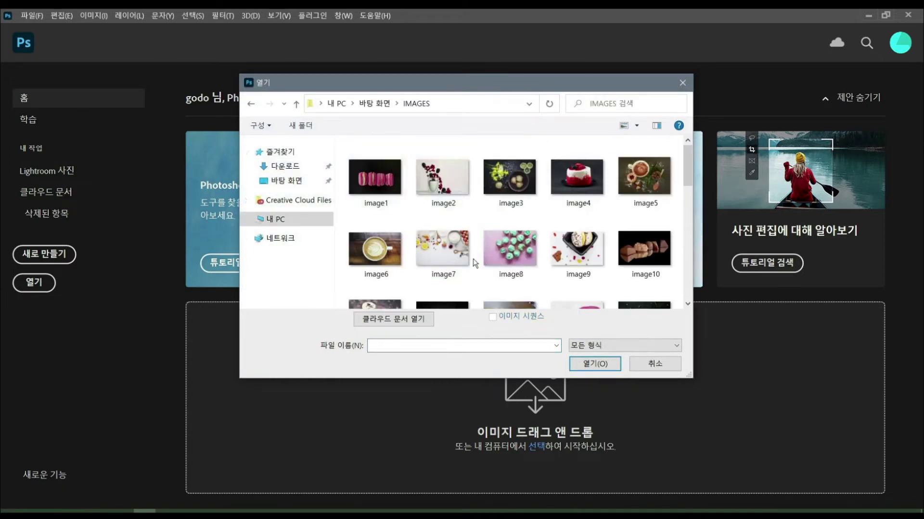
left_click(443, 248)
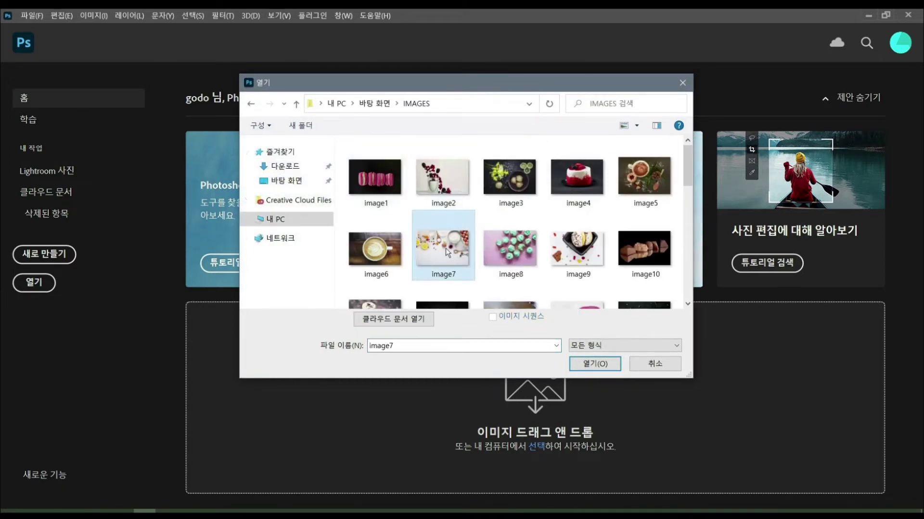
left_click(590, 365)
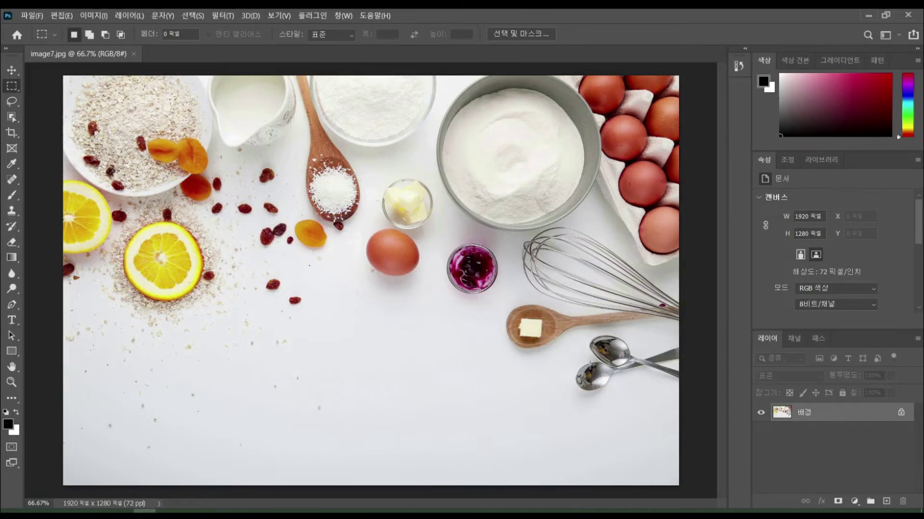
Activate the Move tool and switch the toolbox to its two-column layout.
key("v")
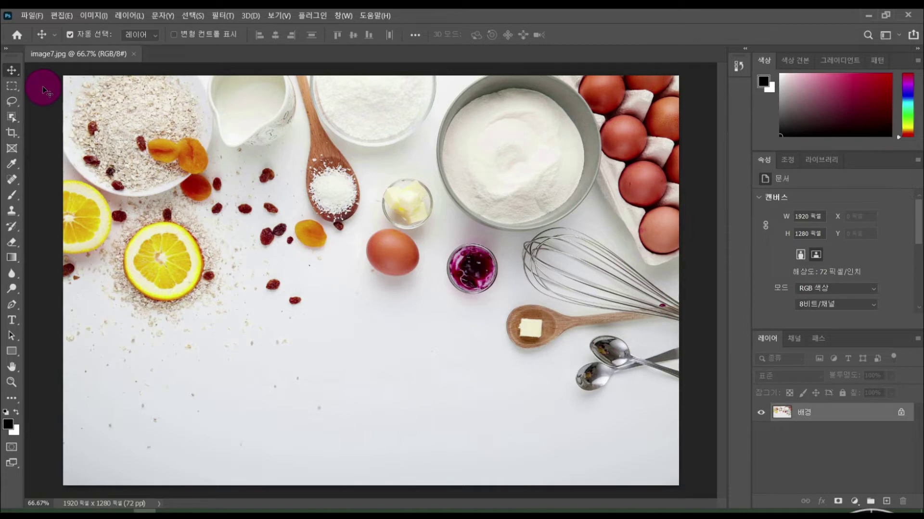
left_click(7, 48)
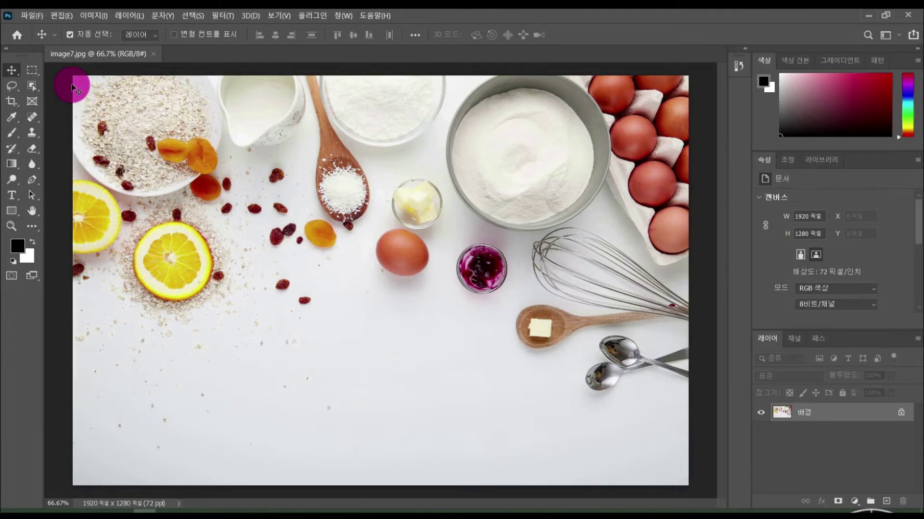
left_click(7, 49)
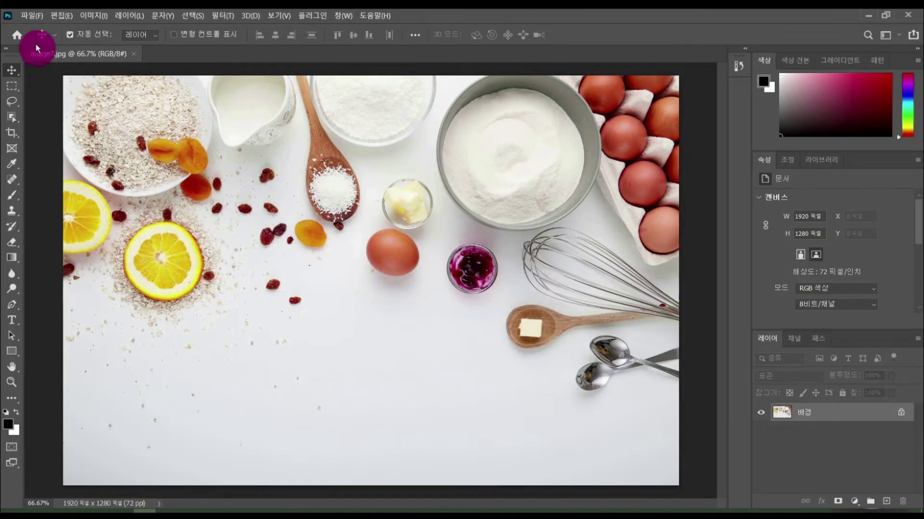
left_click(8, 48)
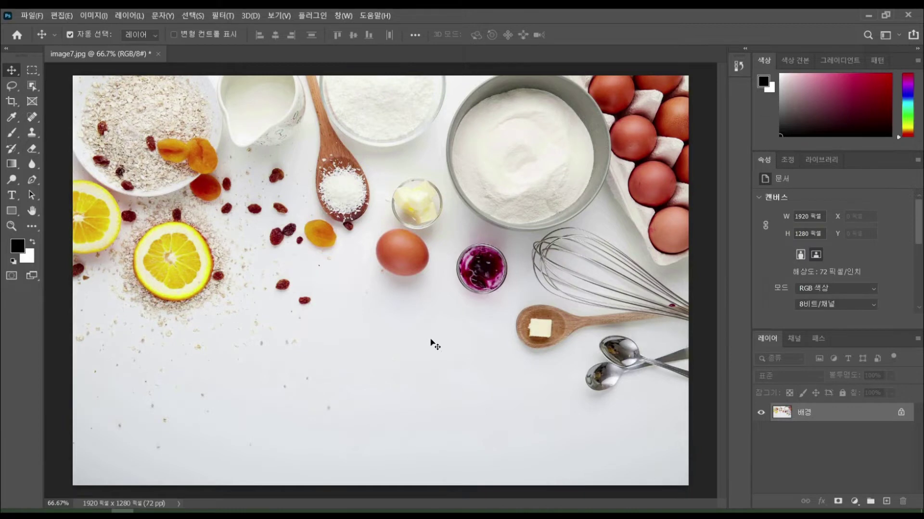
Open image8 from the IMAGES folder as a second document.
left_click(42, 17)
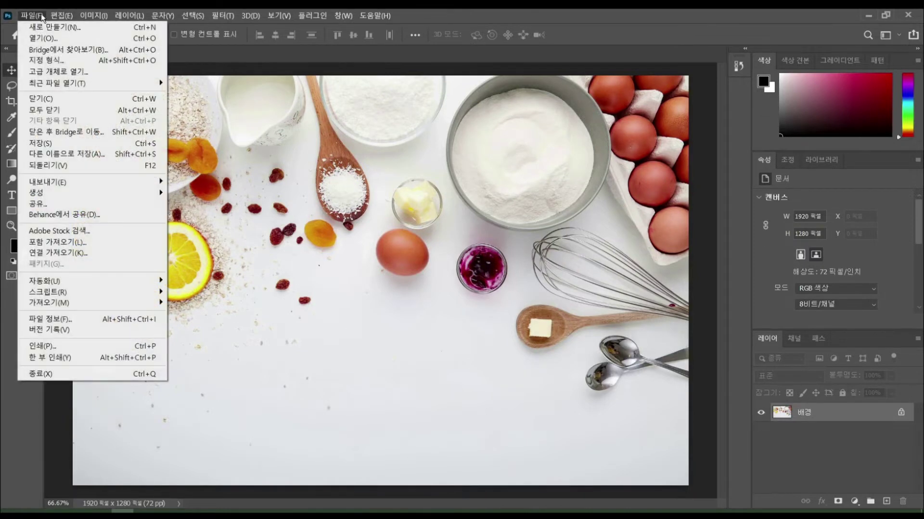
left_click(45, 40)
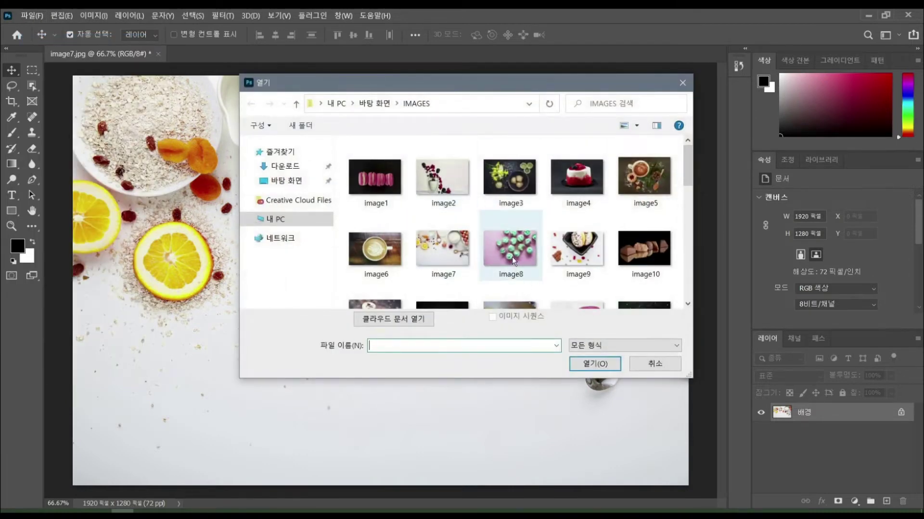
left_click(512, 257)
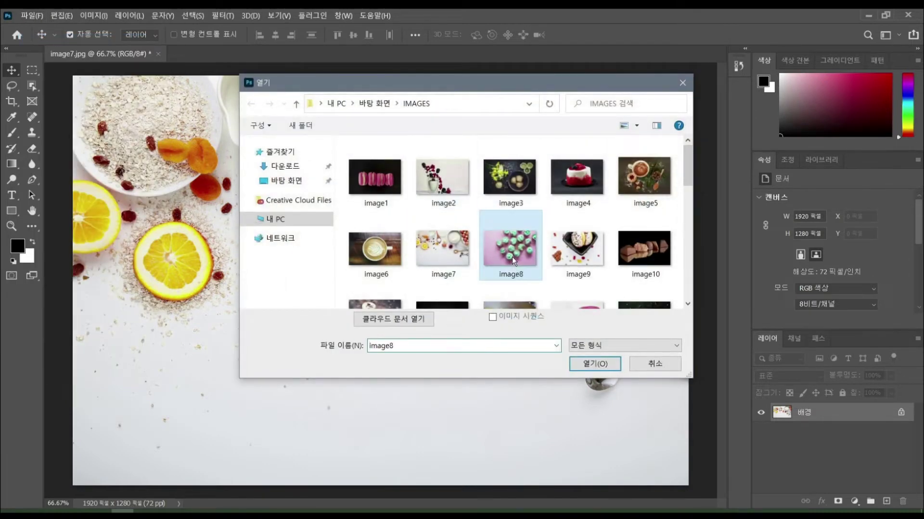
left_click(596, 364)
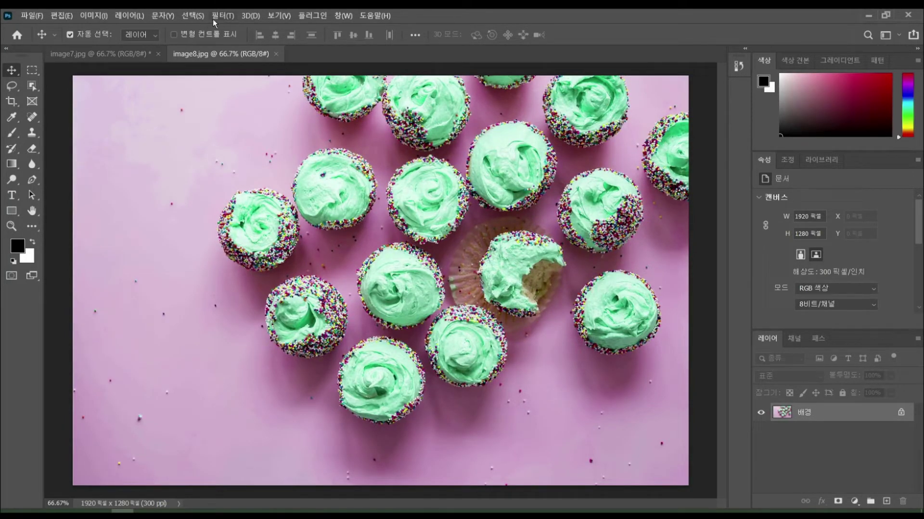
Switch between the two open documents, then detach image8.jpg into a floating window beside image7.jpg.
left_click(109, 56)
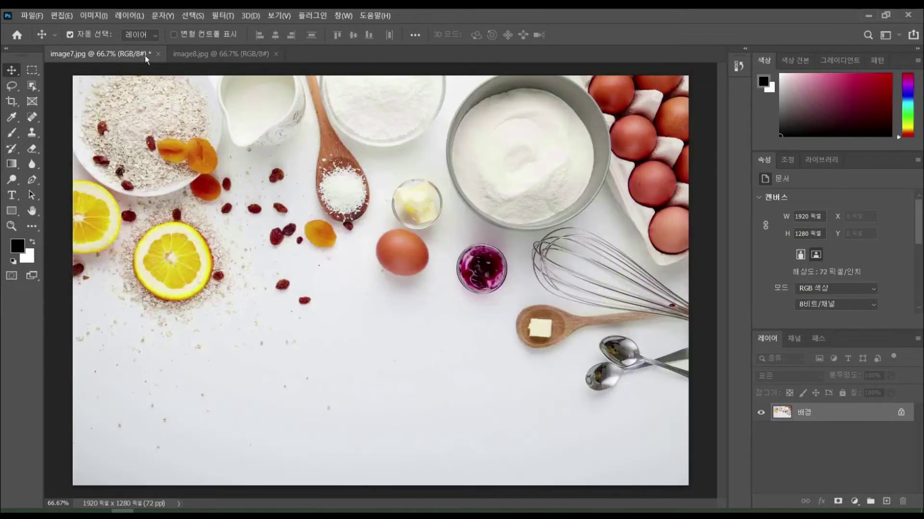
left_click(190, 54)
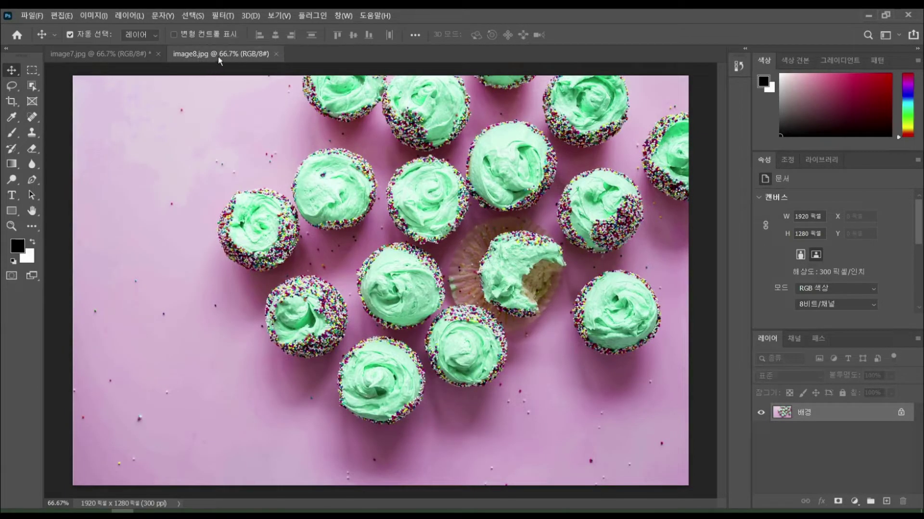
left_click_drag(219, 57, 515, 103)
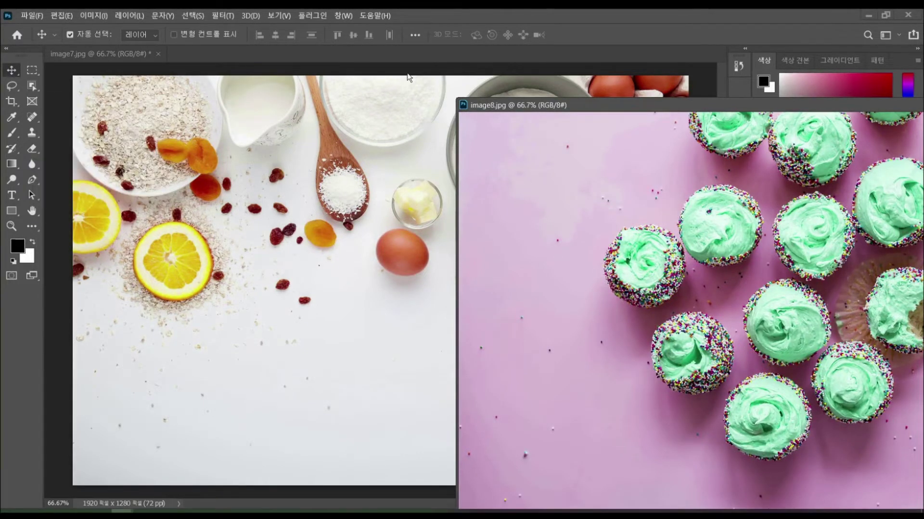
Copy the cupcake picture from image8.jpg into image7.jpg with the Move tool and reposition it over the baking ingredients photo.
left_click_drag(721, 192, 387, 224)
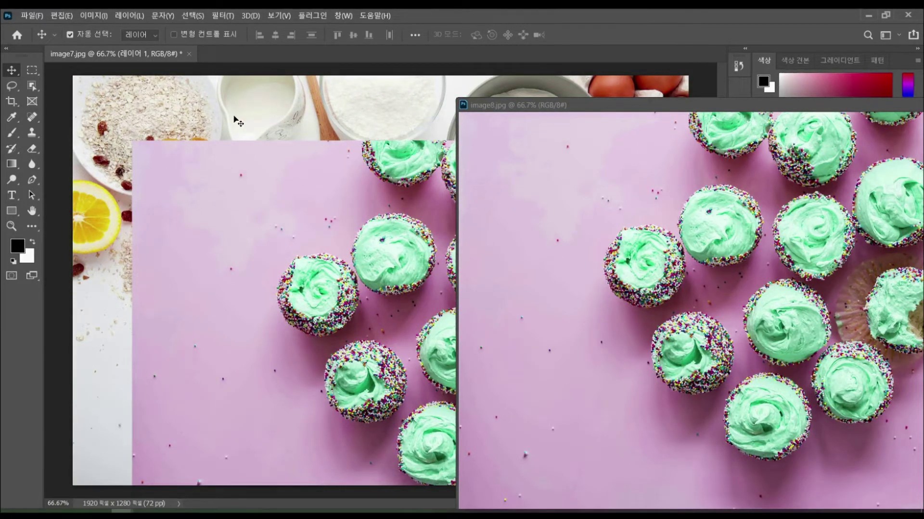
left_click_drag(372, 236, 395, 243)
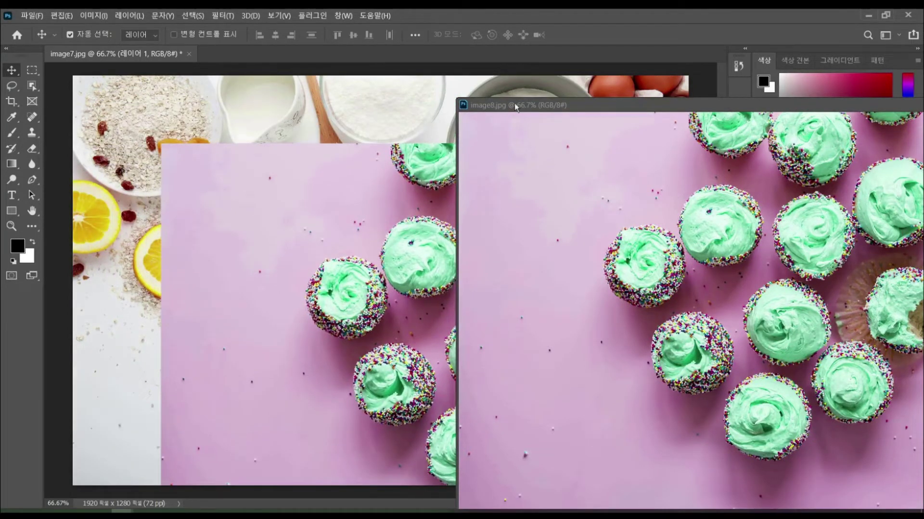
left_click_drag(516, 106, 677, 182)
left_click_drag(411, 176, 377, 279)
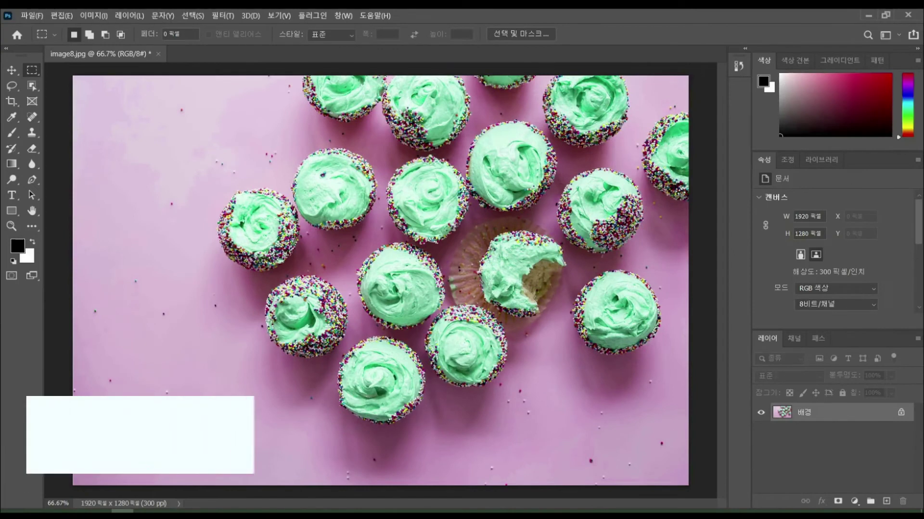
Copy an elliptical selection of about 1119 × 870 px around the central cupcakes to a new layer and hide the background layer.
right_click(34, 71)
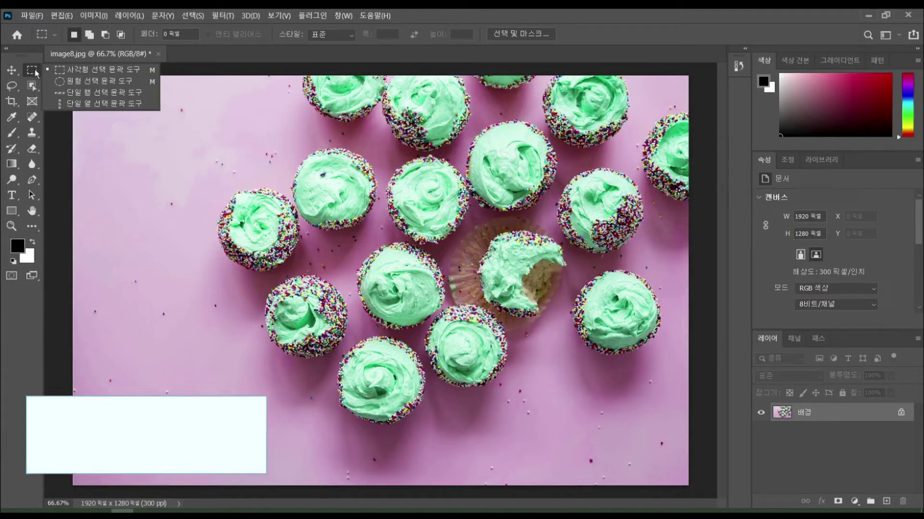
left_click(71, 81)
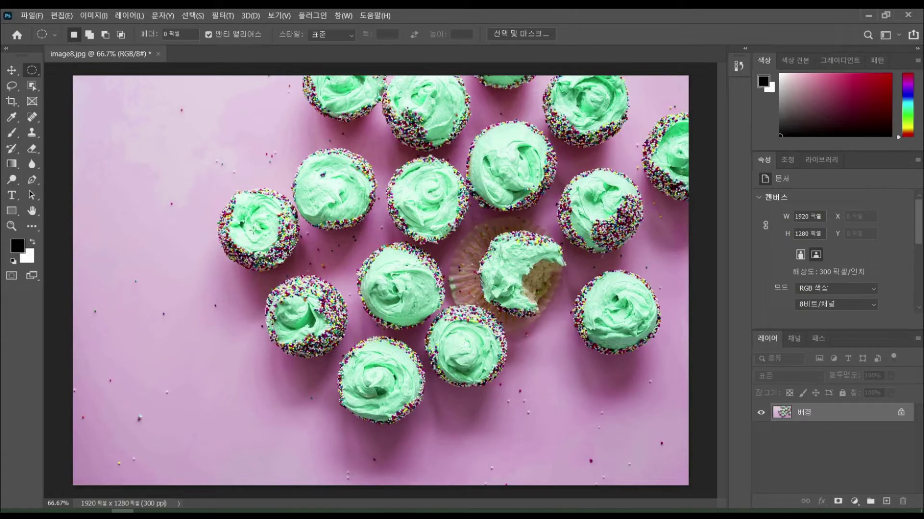
left_click_drag(241, 166, 599, 443)
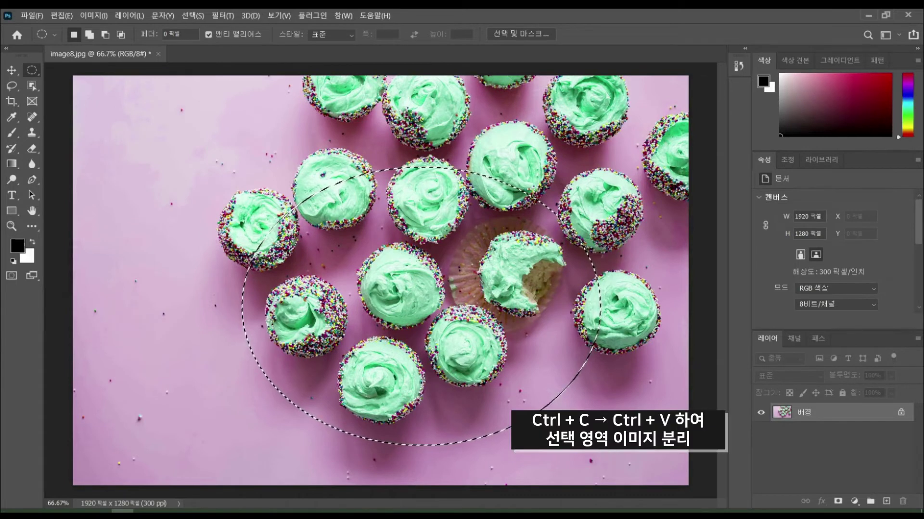
key("ctrl+c")
key("ctrl+v")
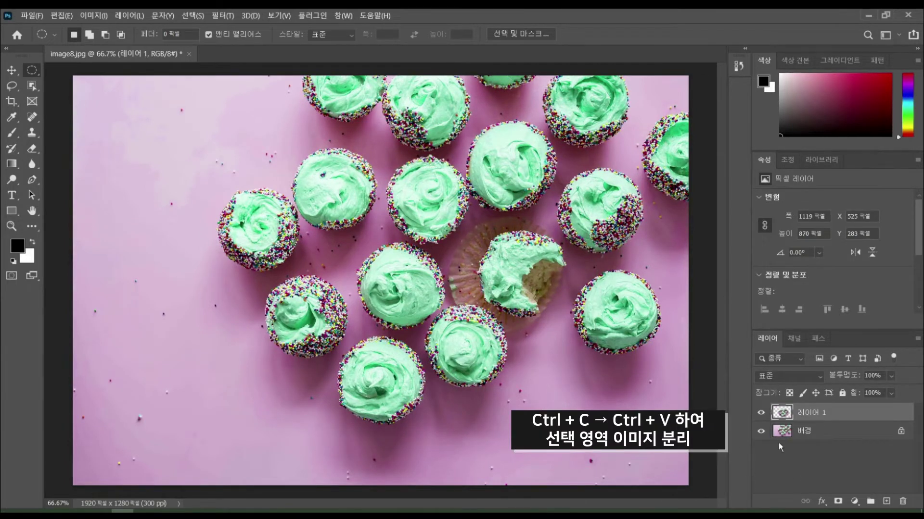
left_click(761, 432)
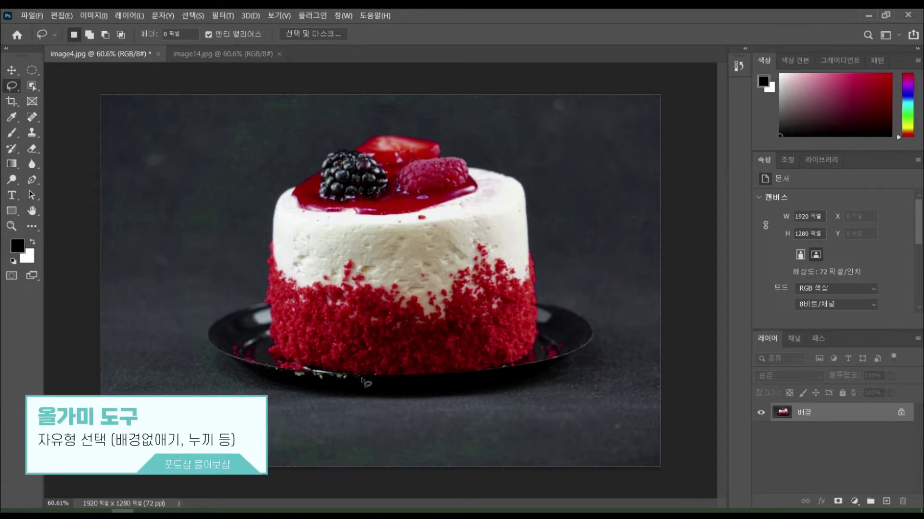
Draw a freehand Lasso selection around most of the cake in image4.jpg, and clear it.
right_click(15, 88)
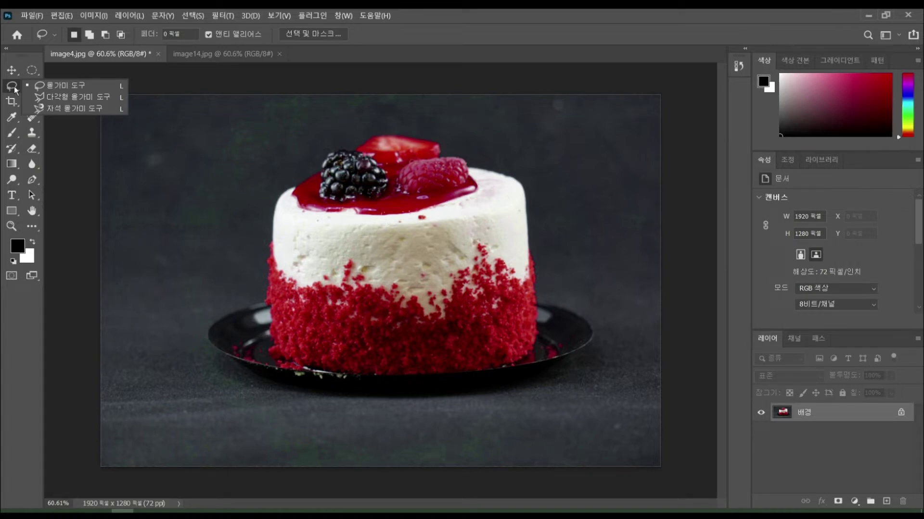
left_click(44, 85)
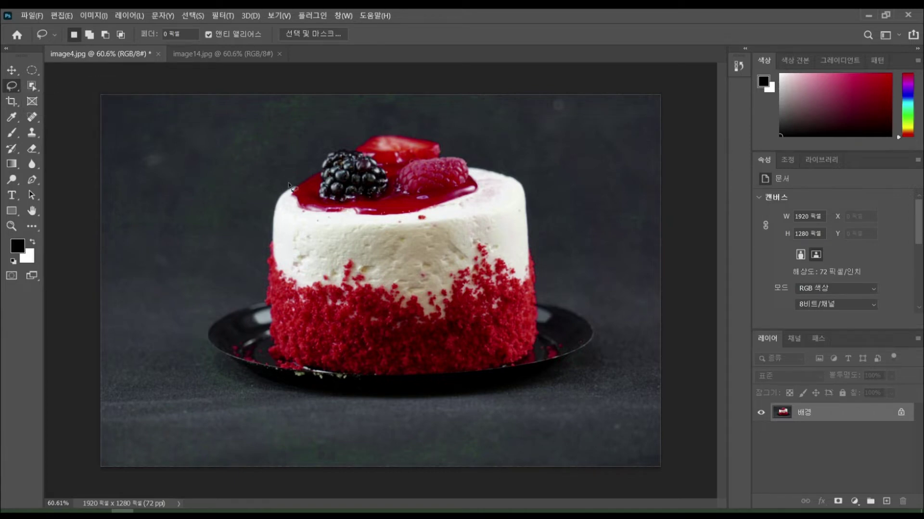
mouse_move(222, 186)
left_mouse_down()
mouse_move(360, 112)
mouse_move(476, 174)
mouse_move(535, 281)
mouse_move(519, 356)
mouse_move(398, 385)
mouse_move(303, 385)
mouse_move(238, 358)
mouse_move(195, 259)
mouse_move(223, 187)
left_mouse_up()
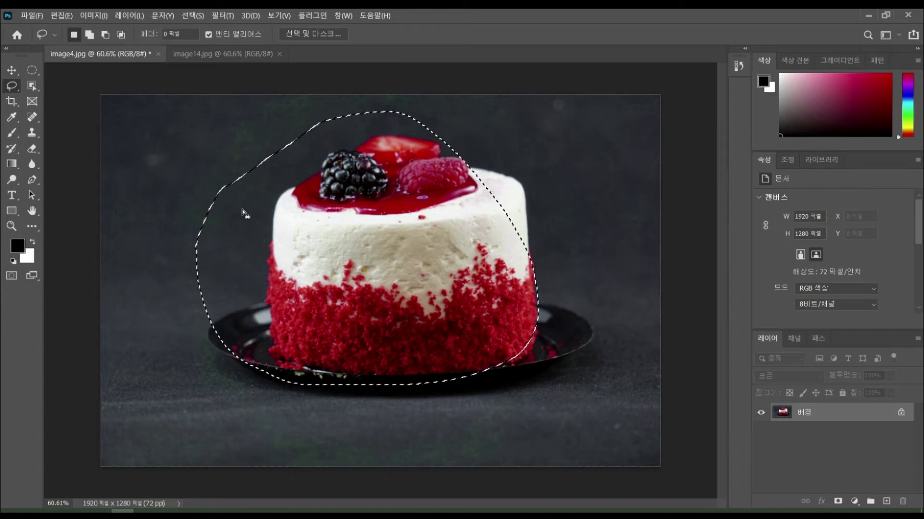
key("ctrl+d")
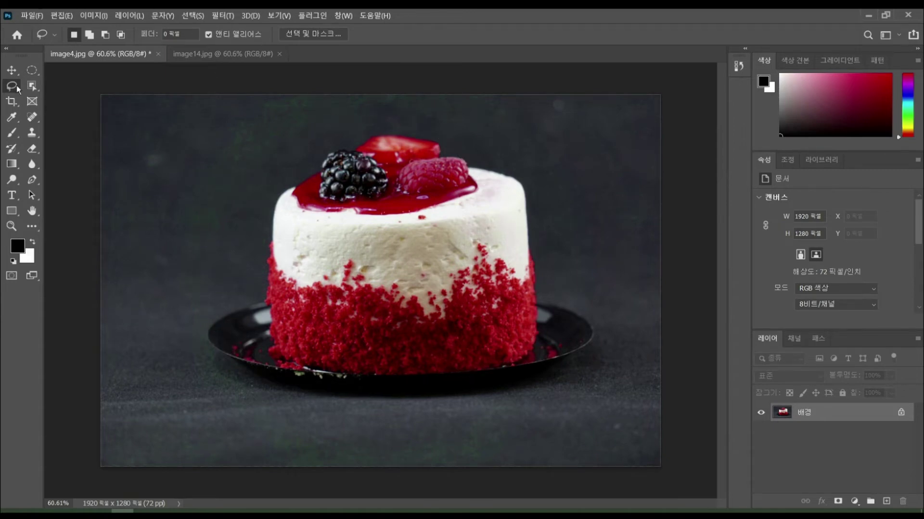
Select the cake and its black plate with a closed straight-sided outline, using the Polygonal Lasso tool.
right_click(11, 86)
left_click(62, 97)
left_click(283, 189)
left_click(257, 268)
left_click(201, 322)
left_click(201, 357)
left_click(300, 408)
left_click(484, 408)
left_click(631, 377)
left_click(629, 294)
left_click(555, 293)
left_click(531, 164)
left_click(462, 145)
left_click(404, 119)
left_click(333, 126)
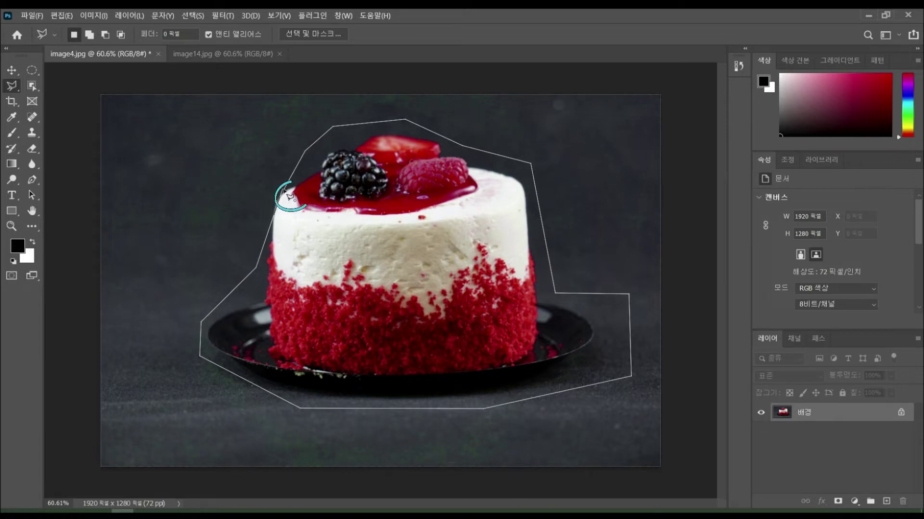
left_click(290, 195)
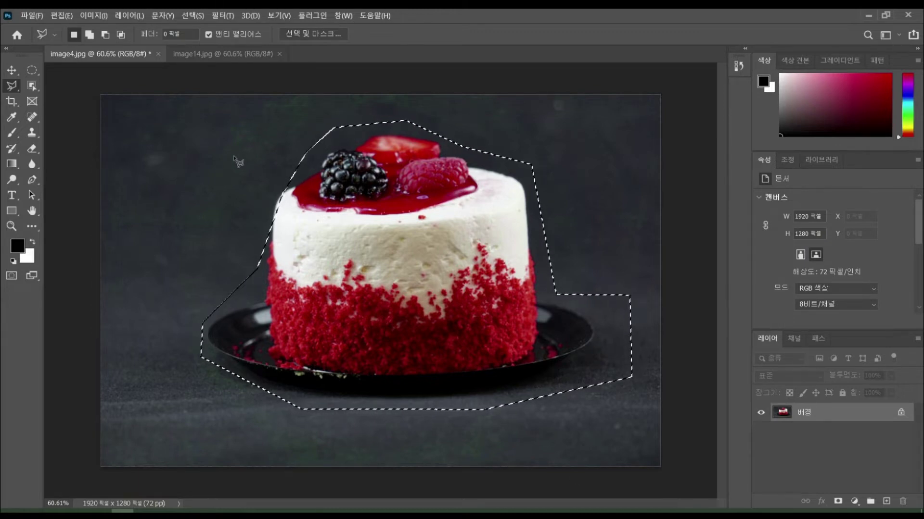
Copy both macarons in image14.jpg, outlined with the Magnetic Lasso, to a new layer and hide the background layer.
left_click(223, 54)
right_click(12, 86)
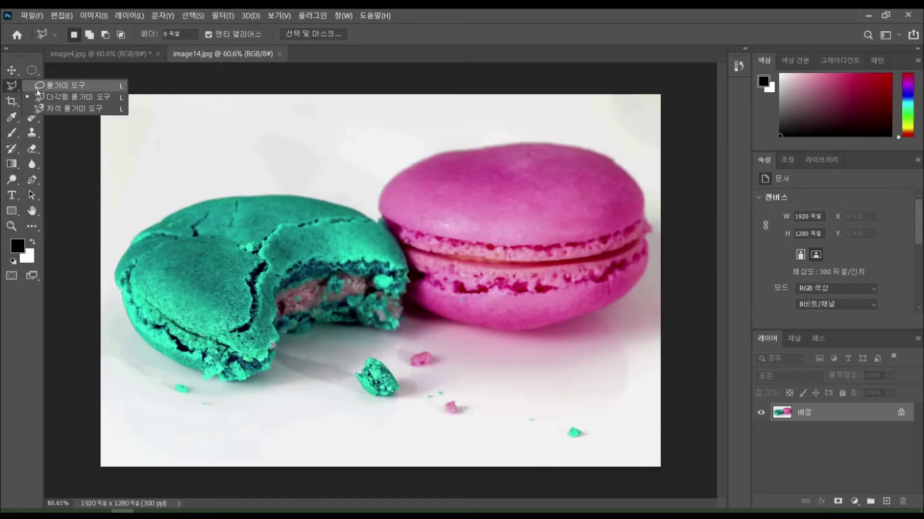
left_click(48, 109)
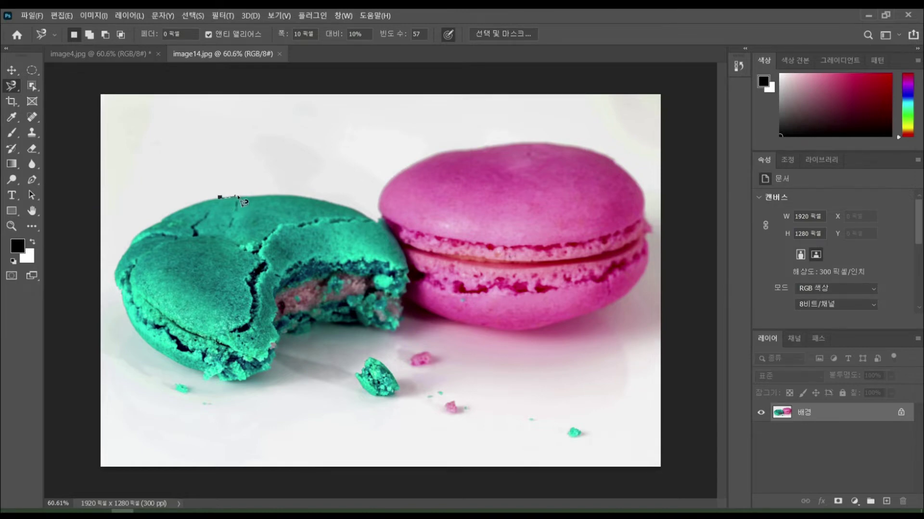
mouse_move(238, 197)
left_mouse_down()
mouse_move(312, 197)
mouse_move(382, 223)
mouse_move(380, 194)
mouse_move(390, 177)
mouse_move(433, 157)
mouse_move(561, 143)
mouse_move(606, 154)
mouse_move(645, 212)
left_mouse_up()
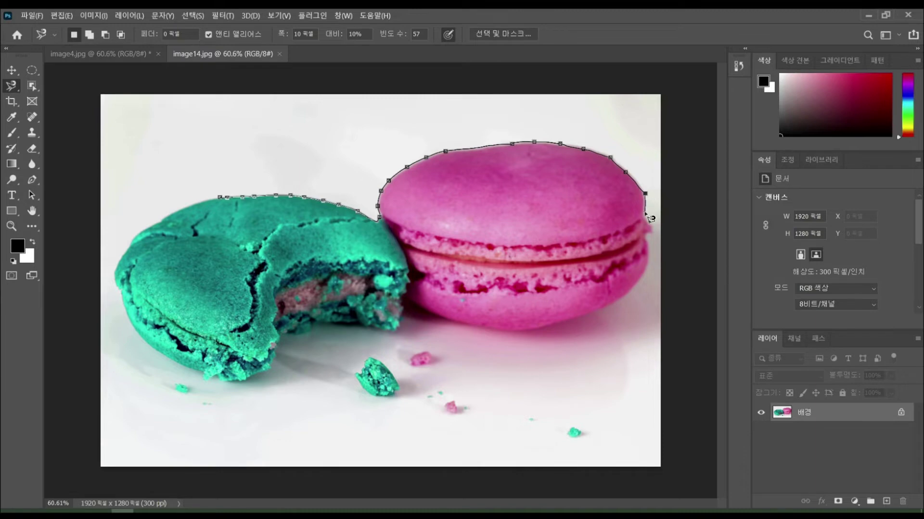
mouse_move(652, 239)
left_mouse_down()
mouse_move(657, 264)
mouse_move(638, 295)
left_mouse_up()
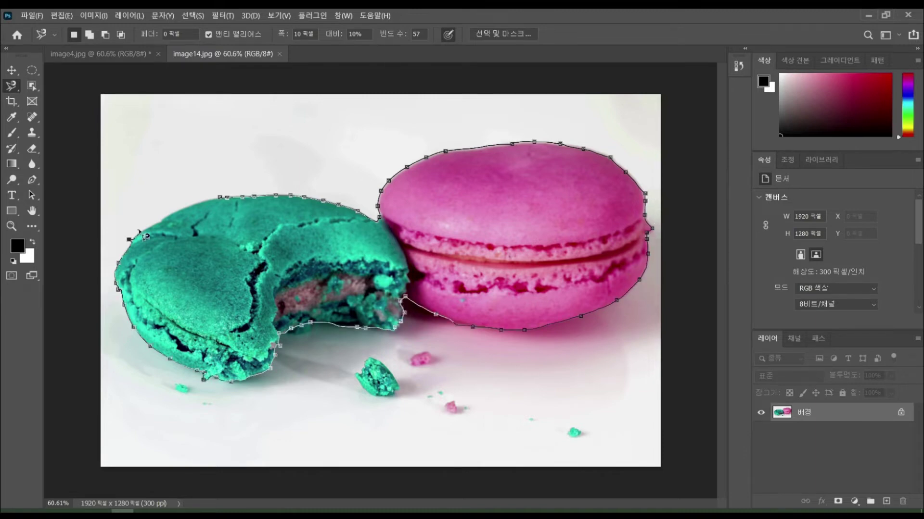
left_click_drag(142, 235, 191, 215)
left_click(223, 200)
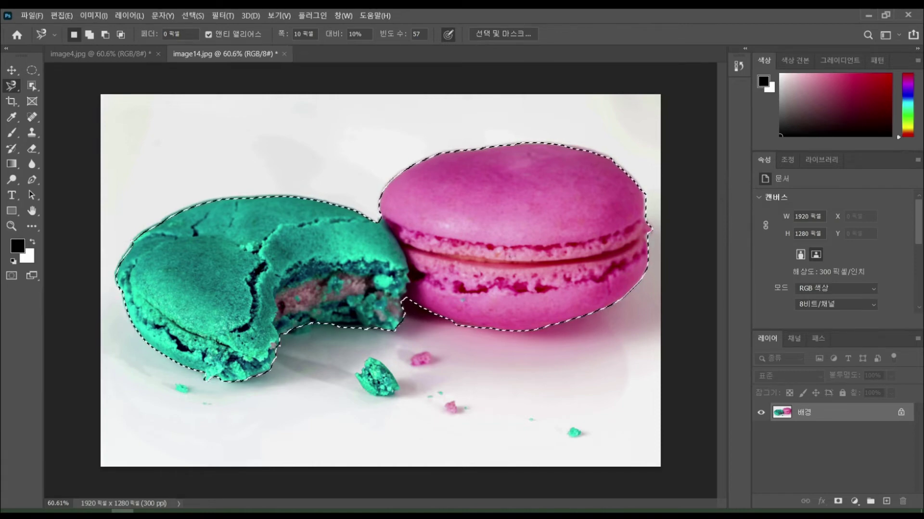
key("ctrl+v")
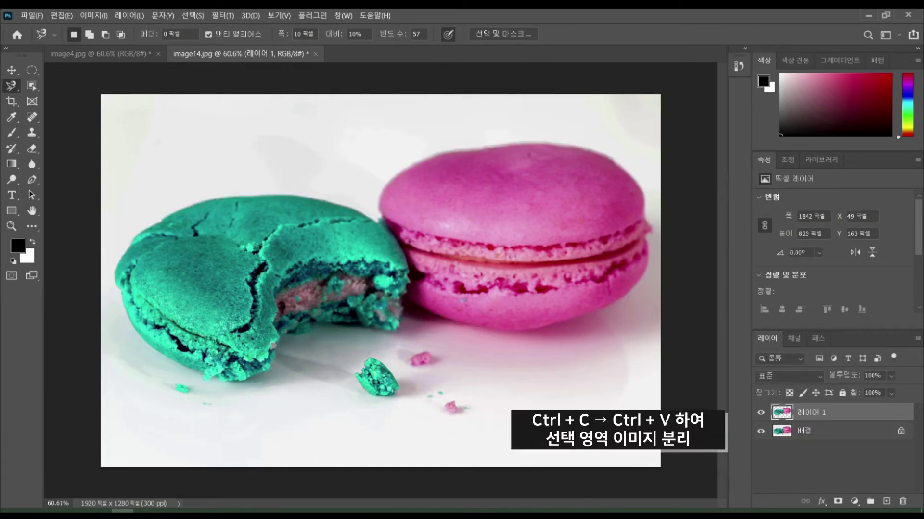
left_click(762, 431)
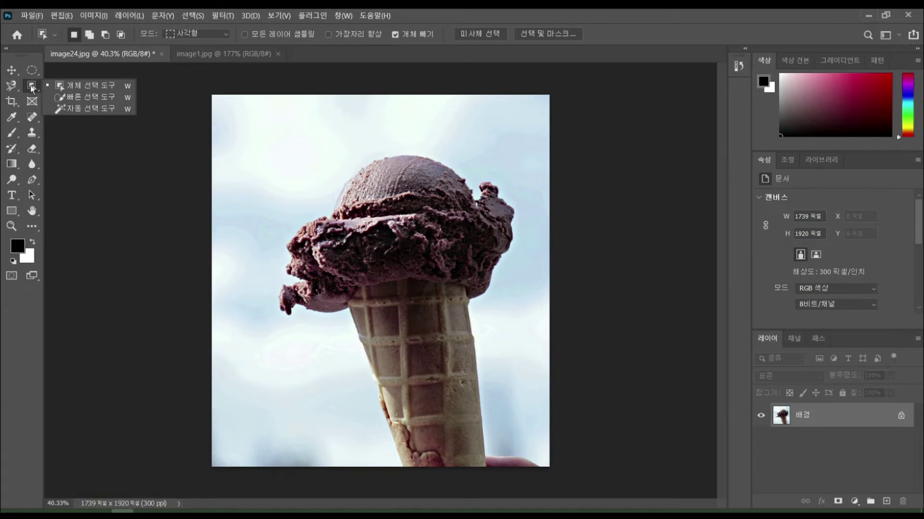
Select the chocolate ice cream cone in image24.jpg with the Object Selection tool in rectangle mode, and clear the selection.
left_click(70, 86)
left_click_drag(253, 117, 539, 468)
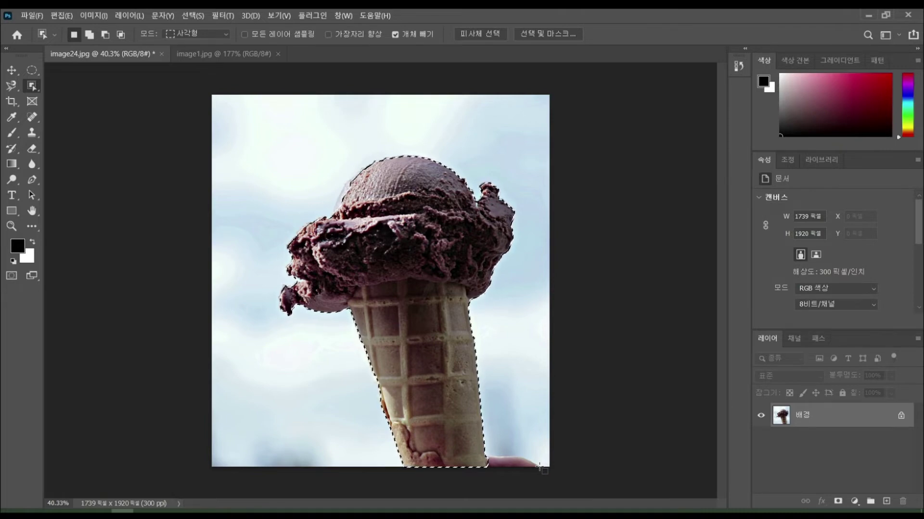
key("ctrl+d")
Brush a selection over the chocolate ice cream scoop in image24.jpg with the Quick Selection tool.
right_click(34, 86)
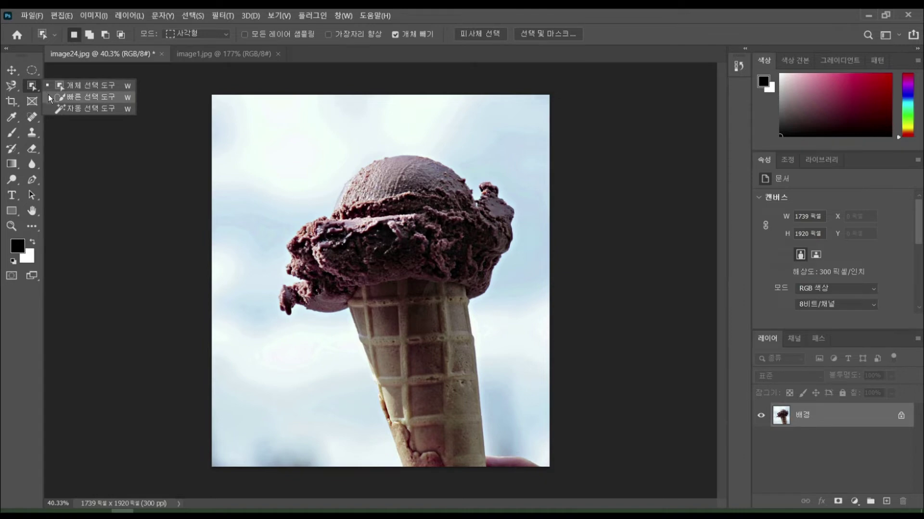
left_click(48, 96)
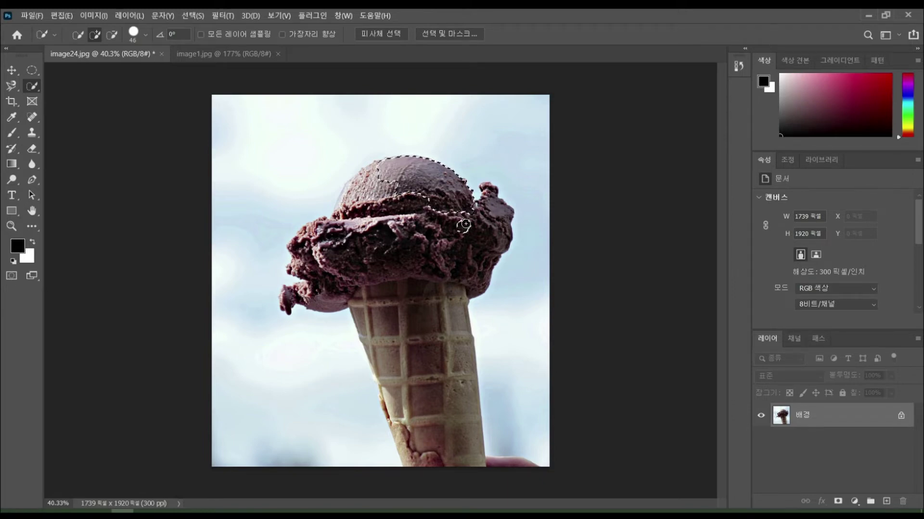
mouse_move(494, 225)
left_mouse_down()
mouse_move(488, 250)
mouse_move(432, 212)
mouse_move(433, 231)
mouse_move(380, 198)
mouse_move(365, 171)
mouse_move(312, 231)
mouse_move(317, 289)
mouse_move(498, 208)
left_mouse_up()
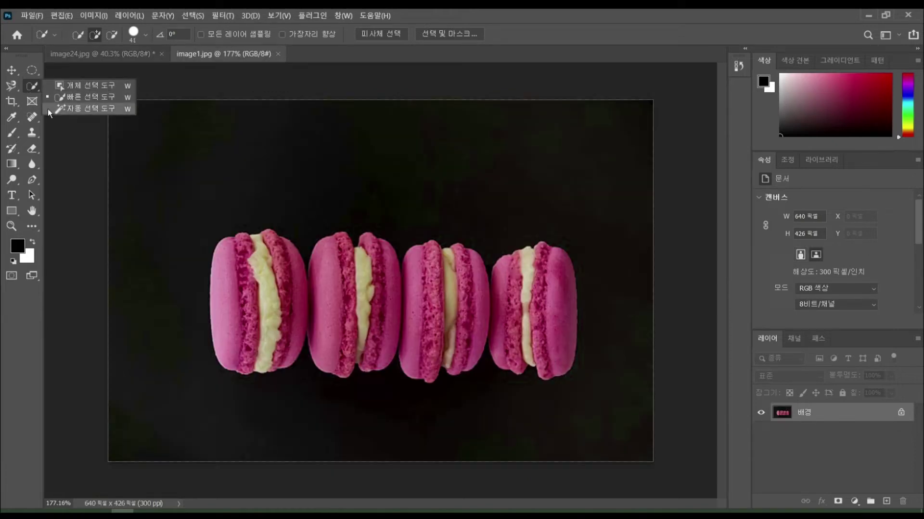
Select the black background above the macarons in image1.jpg with the Magic Wand at tolerance 32.
left_click(48, 109)
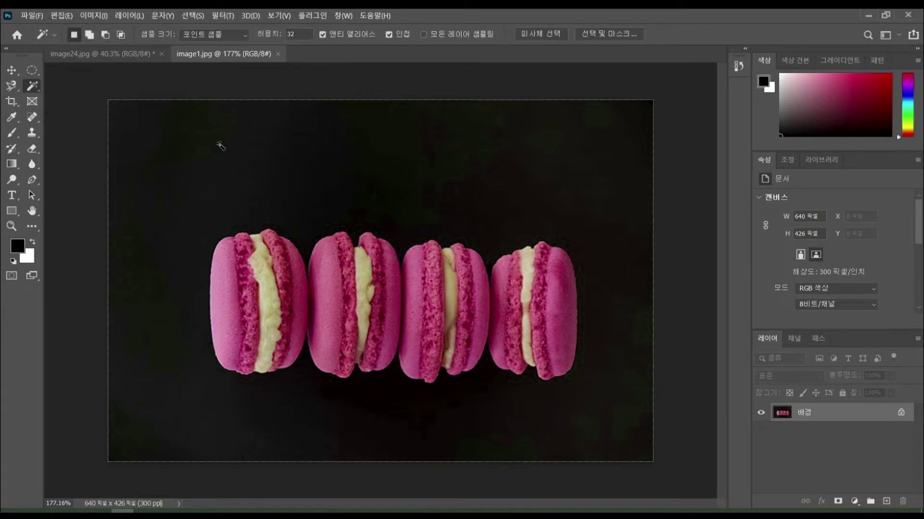
left_click(376, 188)
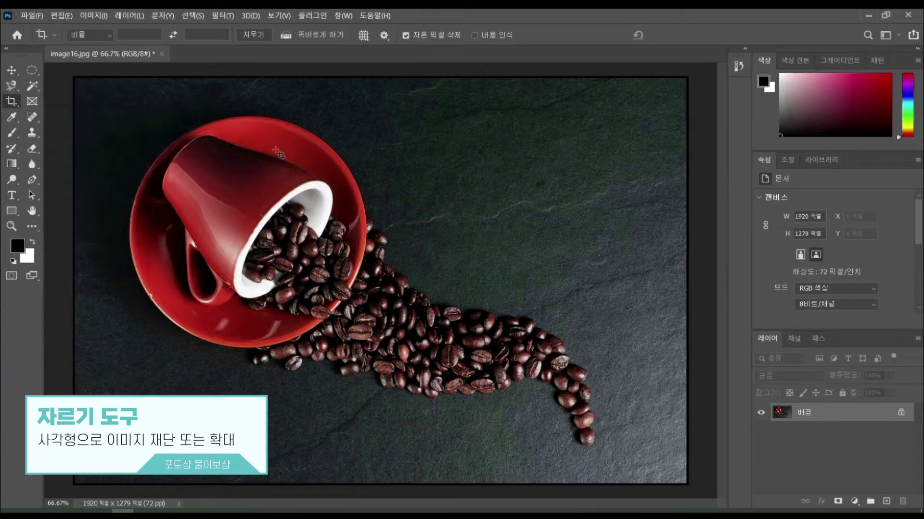
Crop image16.jpg to a frame around the red cup, saucer and the whole trail of coffee beans.
left_click_drag(118, 116, 645, 449)
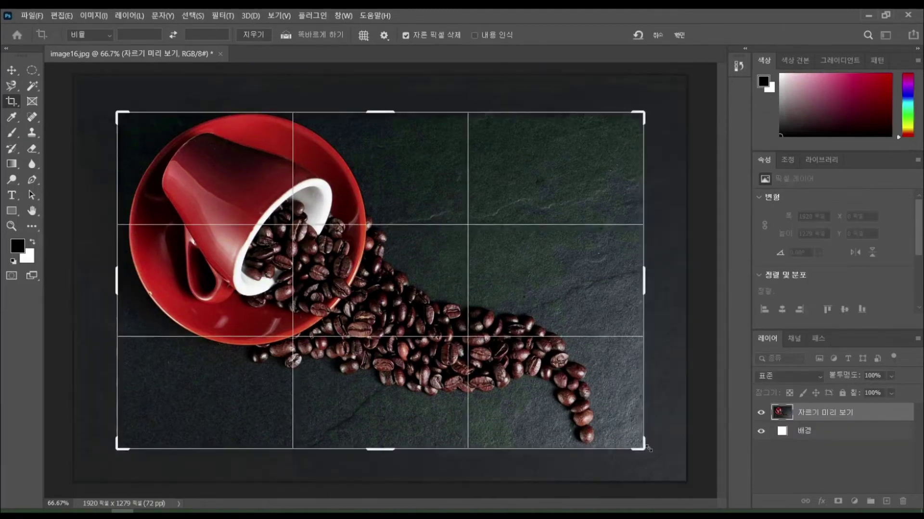
key("Return")
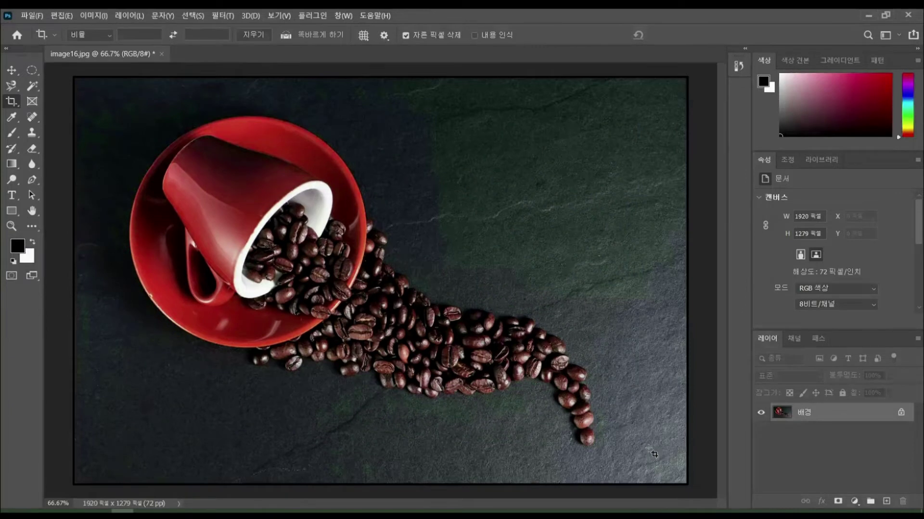
Crop image16.jpg tightly to the red cup's opening and the nearby beans, pulling all four crop edges inward.
left_click_drag(108, 113, 645, 409)
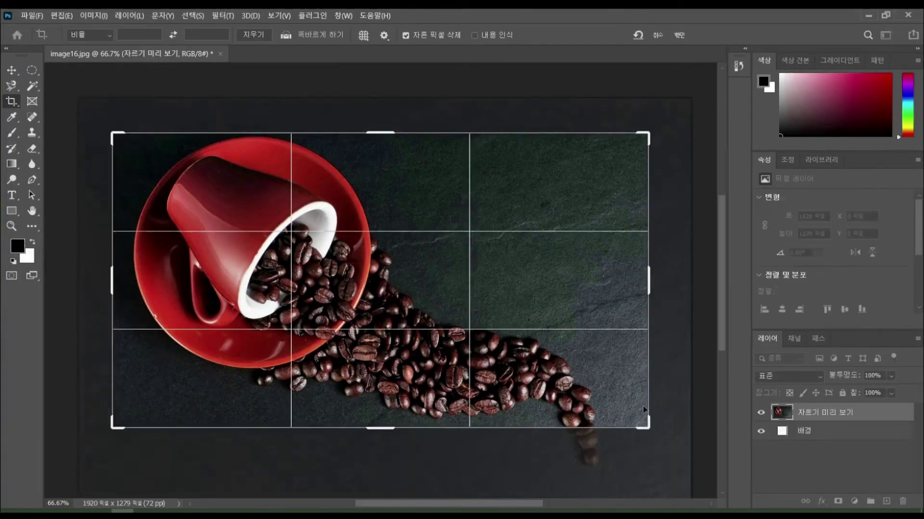
left_click_drag(380, 132, 385, 158)
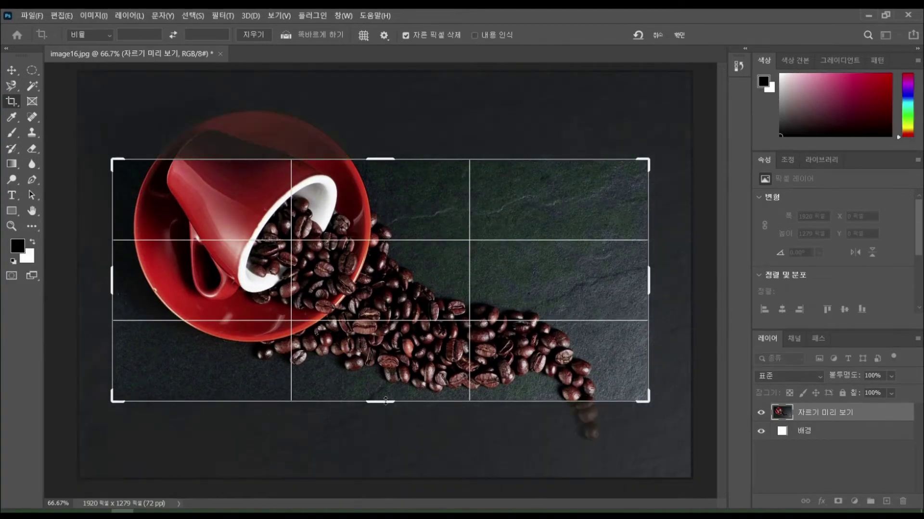
left_click_drag(383, 402, 389, 384)
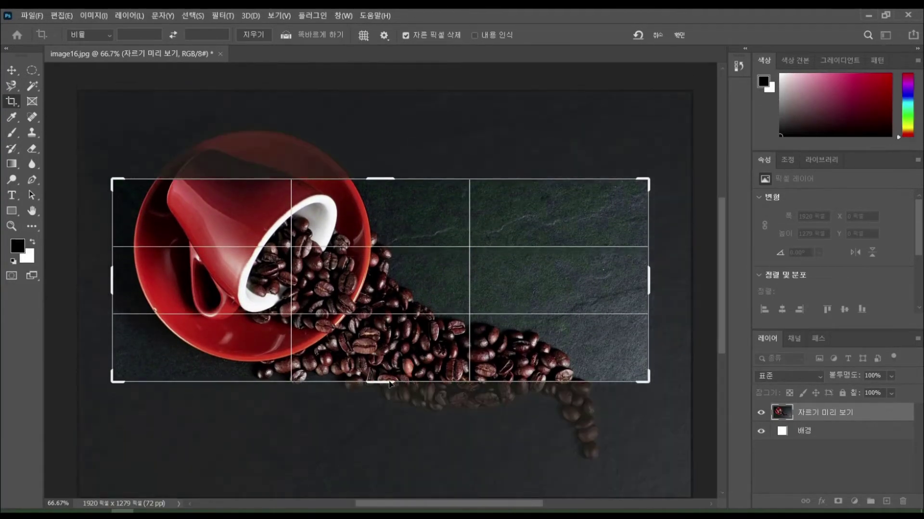
left_click_drag(112, 279, 152, 278)
left_click_drag(608, 288, 545, 289)
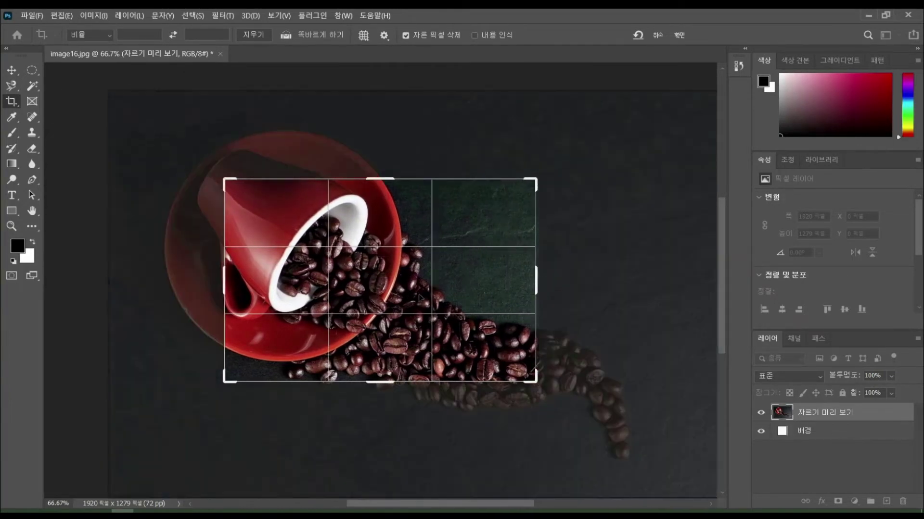
key("Return")
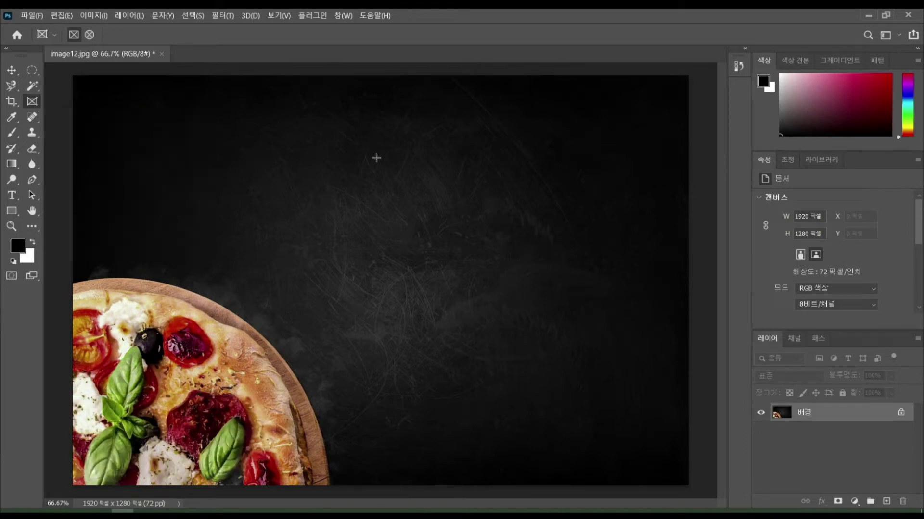
Draw a rectangular frame of about 1064 × 670 px on the dark area of image12.jpg, and open image6 from the IMAGES folder.
left_click_drag(315, 117, 655, 331)
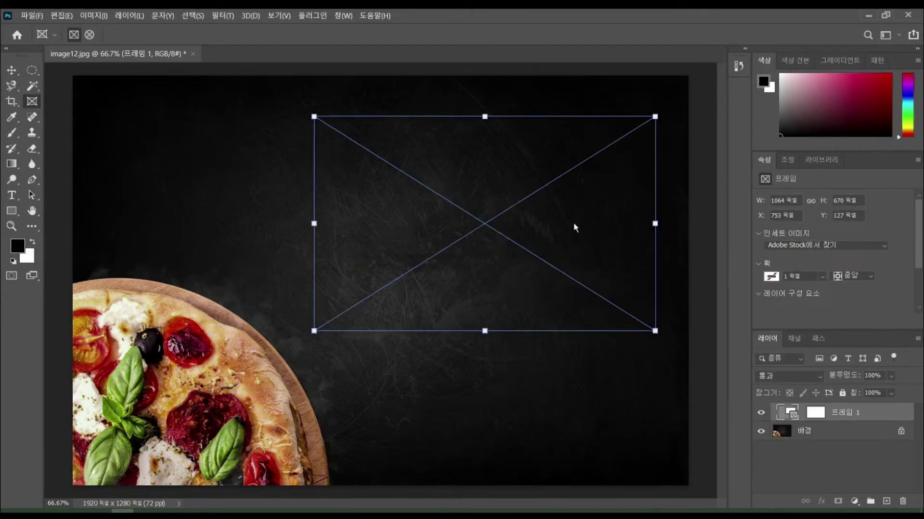
left_click(29, 18)
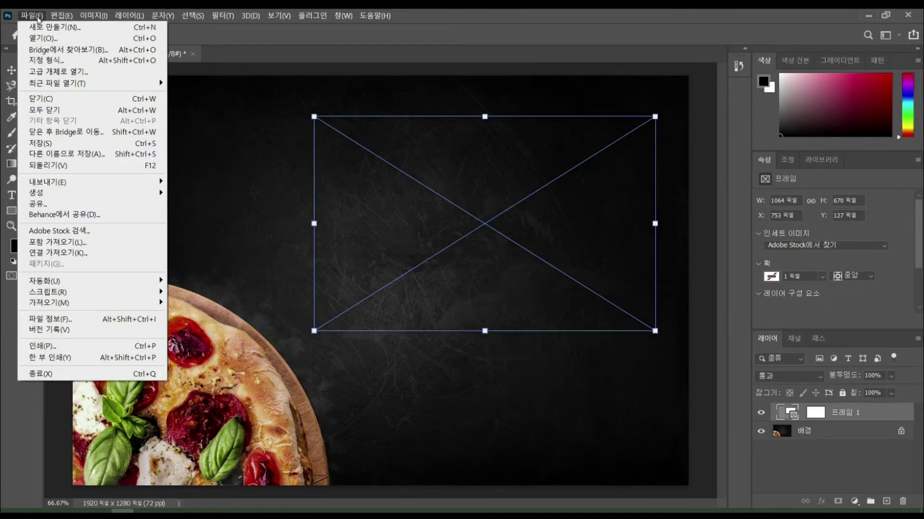
left_click(47, 41)
left_click(385, 257)
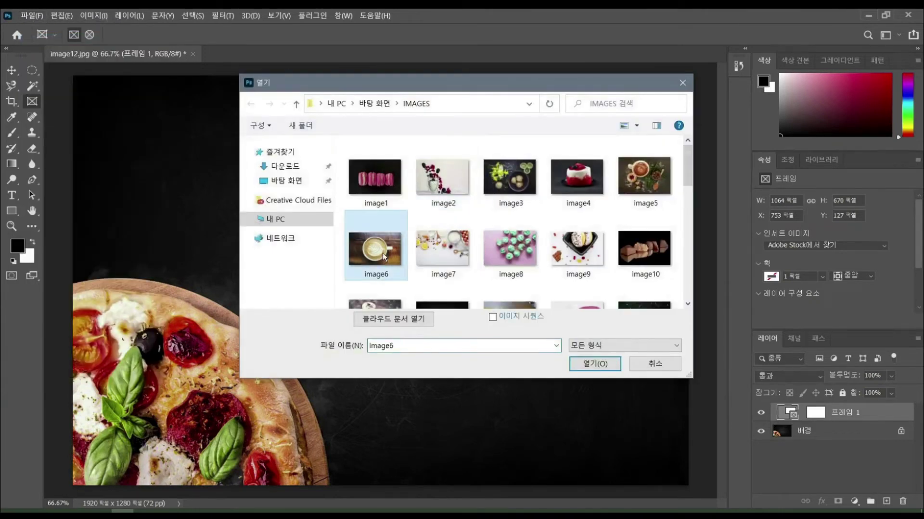
left_click(580, 364)
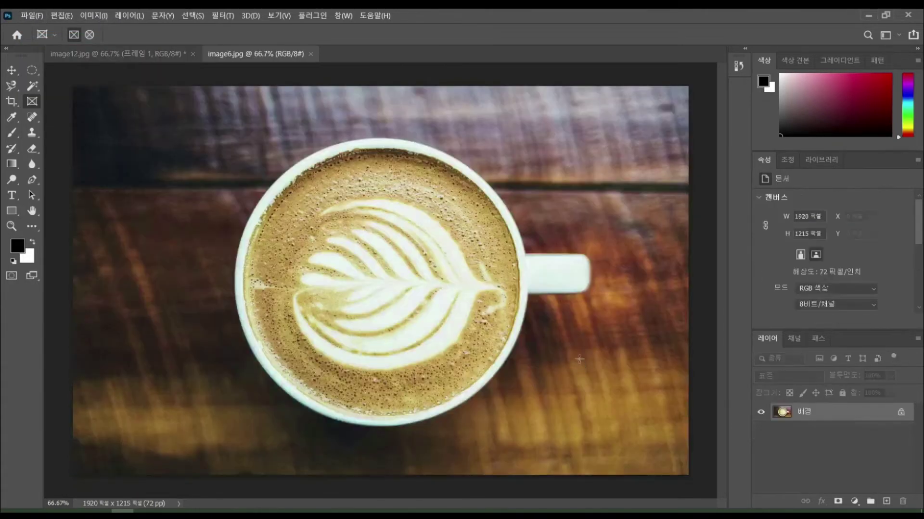
Detach image6.jpg into a floating window and place its coffee picture into the frame in image12.jpg with the Move tool.
left_click_drag(294, 64, 618, 140)
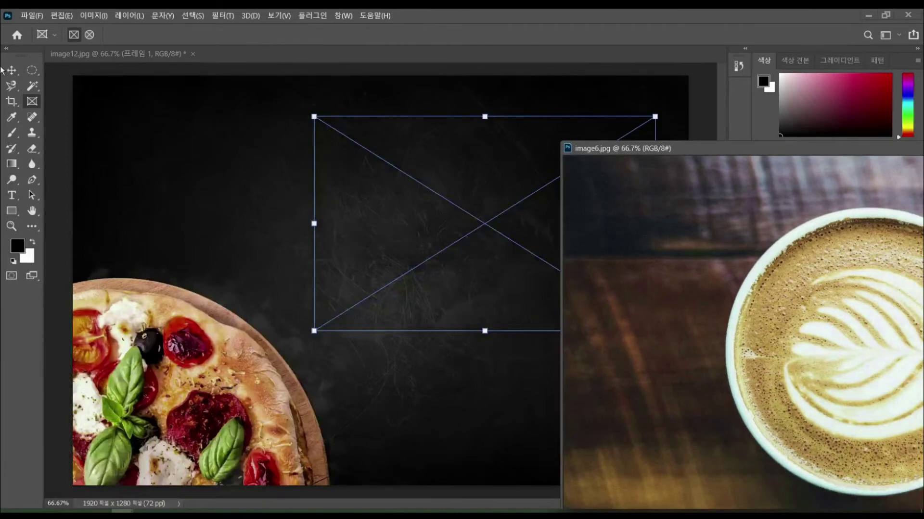
left_click(11, 70)
left_click_drag(805, 285, 481, 208)
left_click_drag(642, 150, 770, 151)
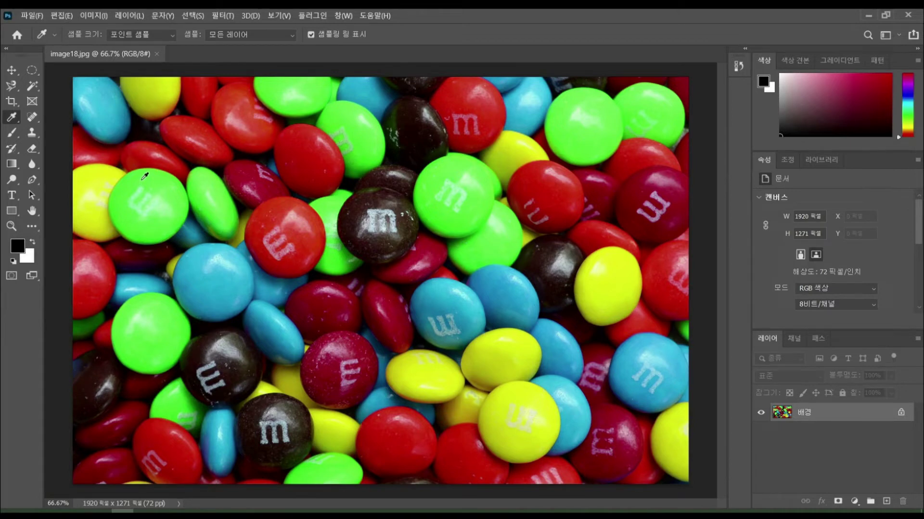
Sample the bright green candy in image18.jpg as the foreground color with the Eyedropper.
left_click(145, 177)
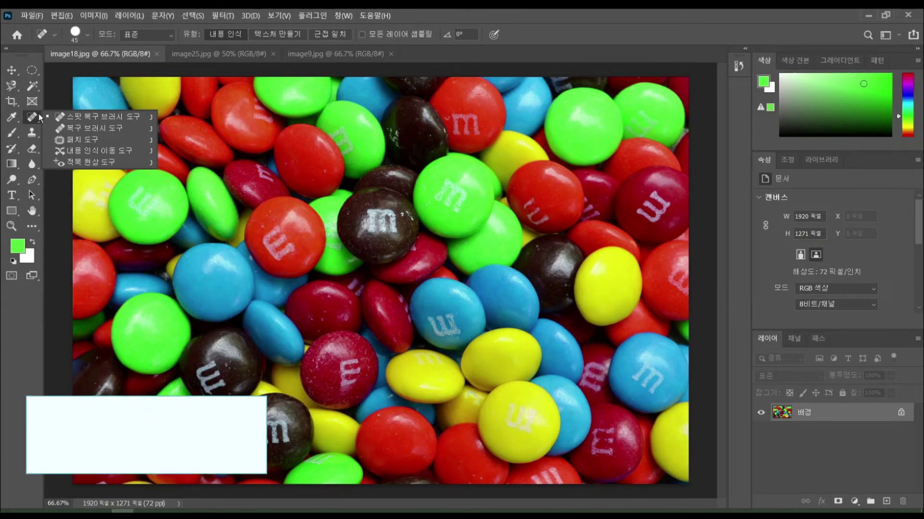
Remove the white m from the red candy near the centre-left of image18.jpg with the Spot Healing Brush.
left_click(53, 117)
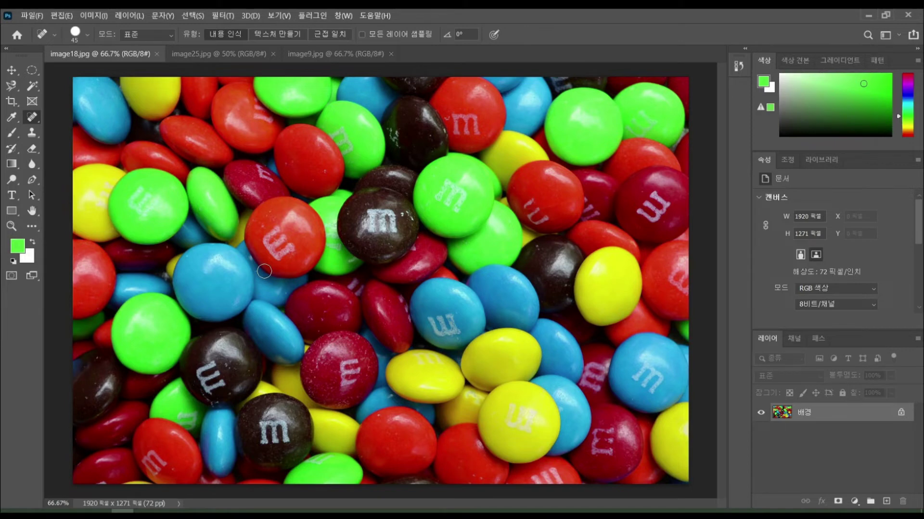
right_click(36, 119)
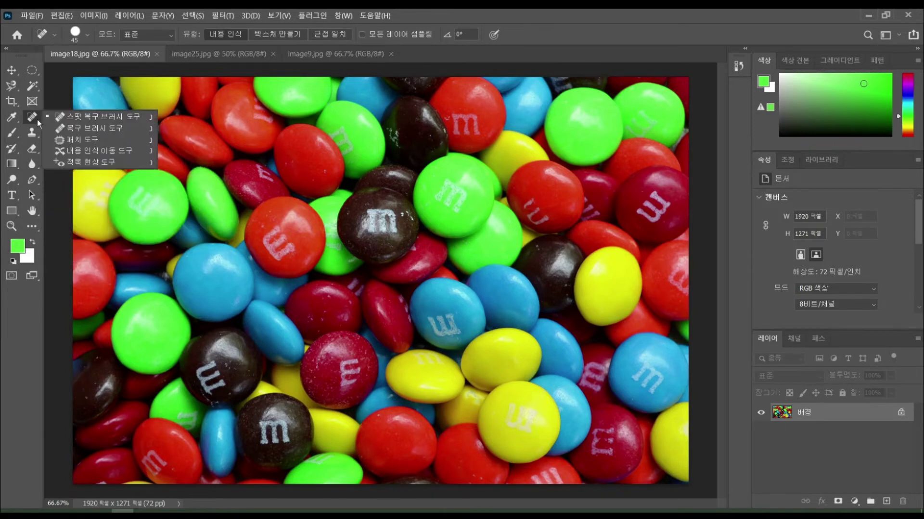
left_click(69, 118)
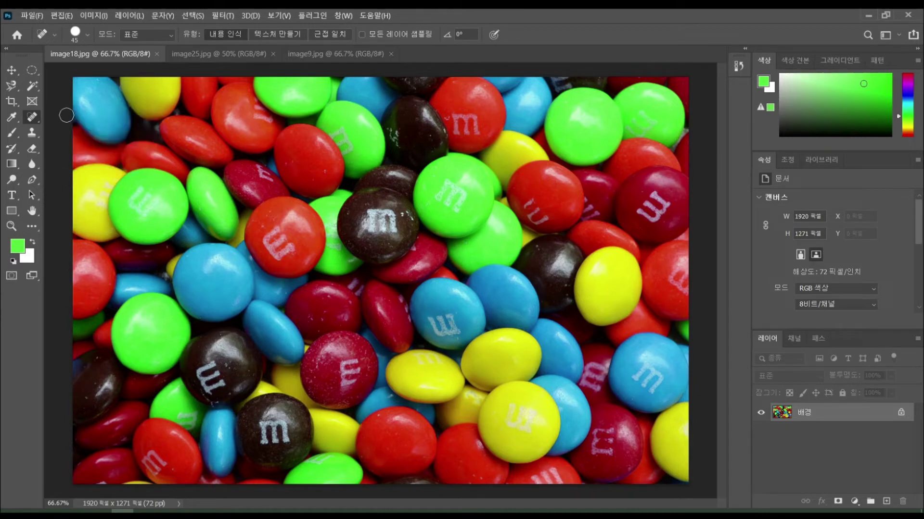
mouse_move(281, 221)
left_mouse_down()
mouse_move(263, 243)
mouse_move(287, 232)
mouse_move(268, 247)
mouse_move(297, 240)
mouse_move(276, 254)
mouse_move(300, 246)
mouse_move(271, 258)
mouse_move(269, 233)
mouse_move(277, 250)
mouse_move(265, 230)
mouse_move(276, 250)
mouse_move(299, 246)
mouse_move(293, 251)
mouse_move(265, 227)
left_mouse_up()
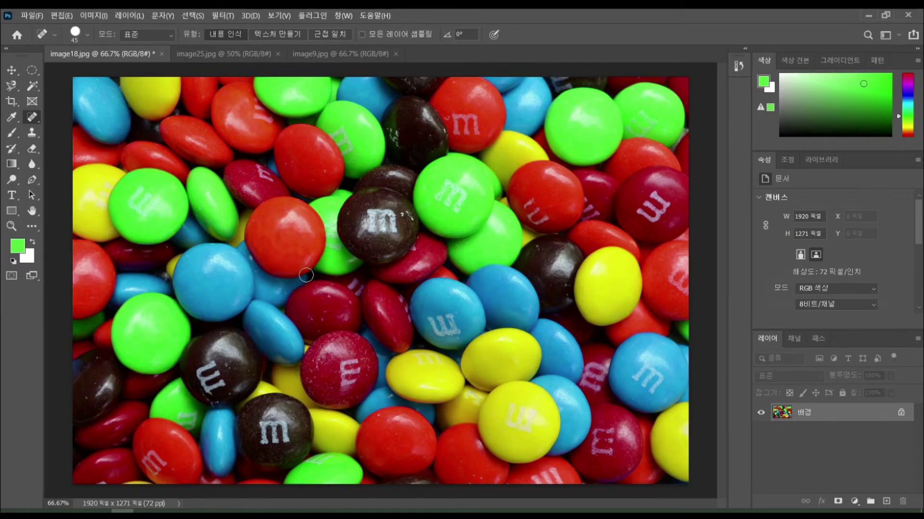
mouse_move(308, 254)
left_mouse_down()
mouse_move(270, 270)
mouse_move(307, 262)
left_mouse_up()
mouse_move(290, 224)
left_mouse_down()
mouse_move(267, 251)
mouse_move(277, 268)
mouse_move(305, 268)
mouse_move(317, 253)
mouse_move(295, 225)
left_mouse_up()
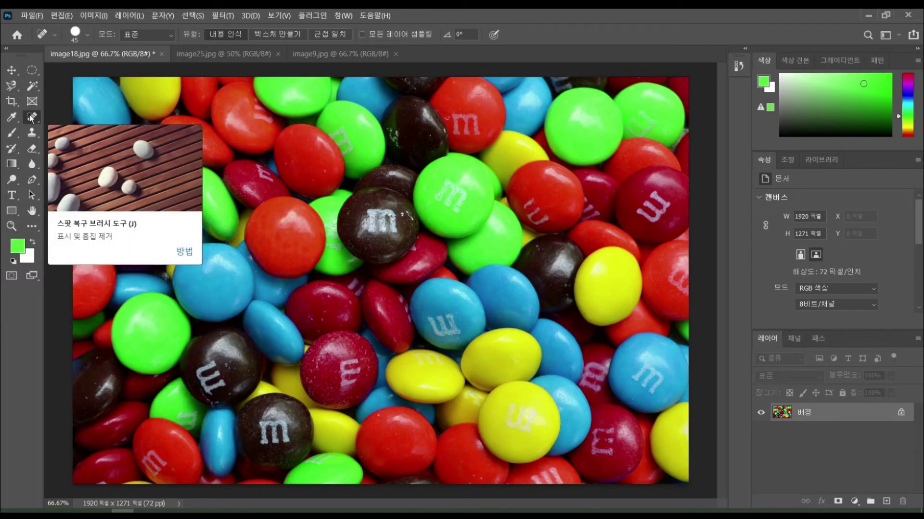
Try the Spot Healing Brush at a size of 24 px, and set its size to 152 px.
left_click(87, 35)
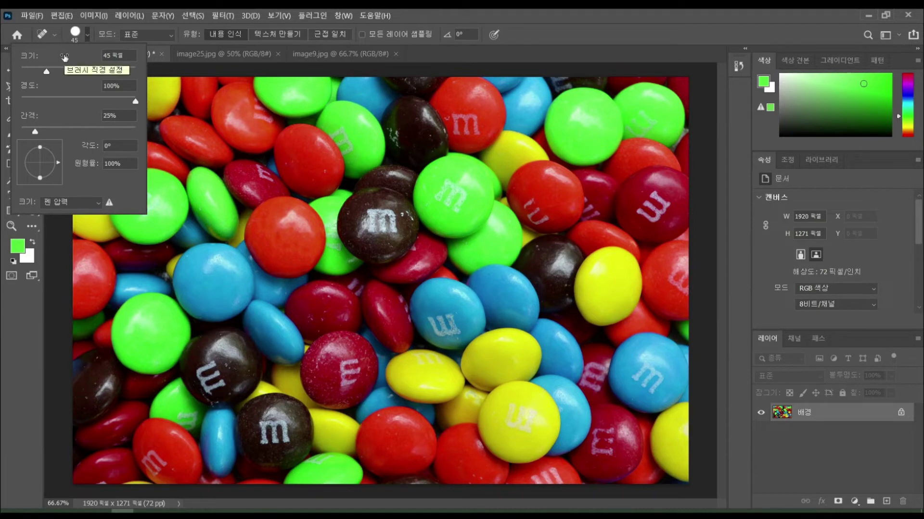
left_click(48, 71)
left_click(35, 72)
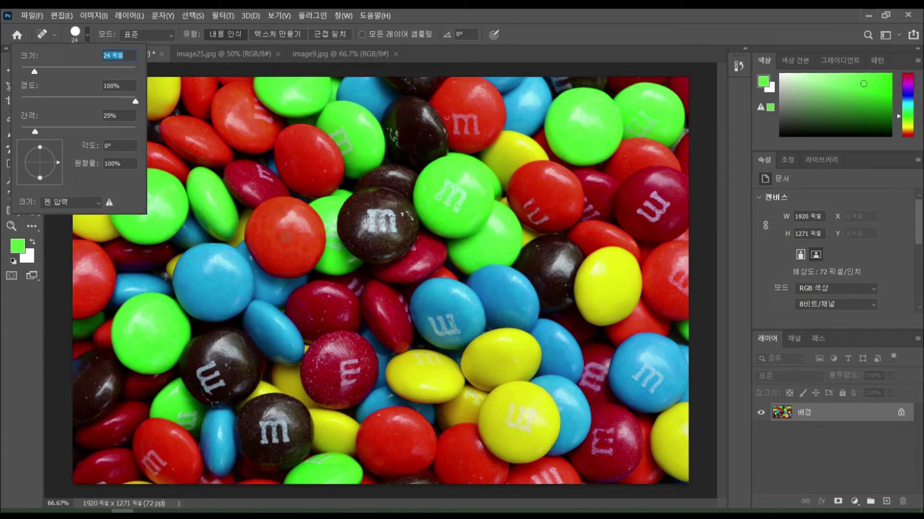
left_click_drag(34, 72, 104, 71)
double_click(110, 55)
type("152")
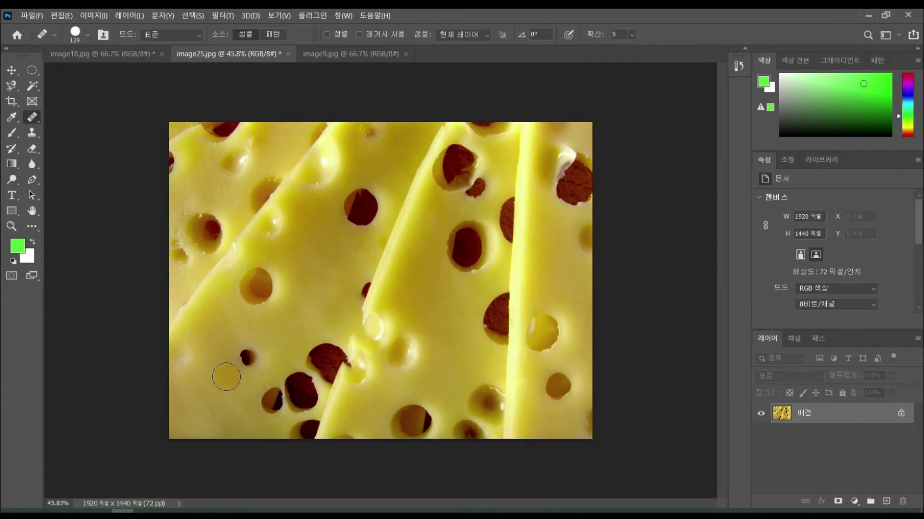
Cover the small dark hole in the lower-left cheese slice of image25.jpg with clean cheese sampled nearby, using the Healing Brush.
left_click(252, 330)
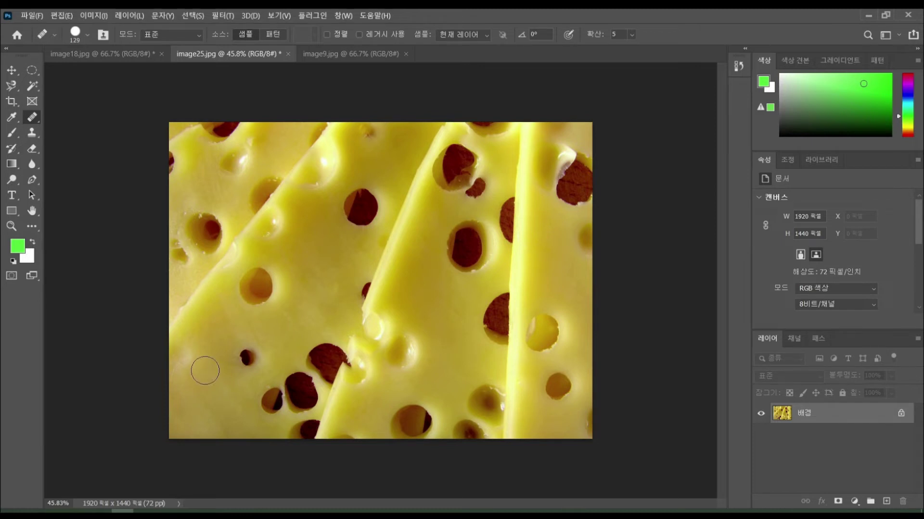
left_click(241, 359)
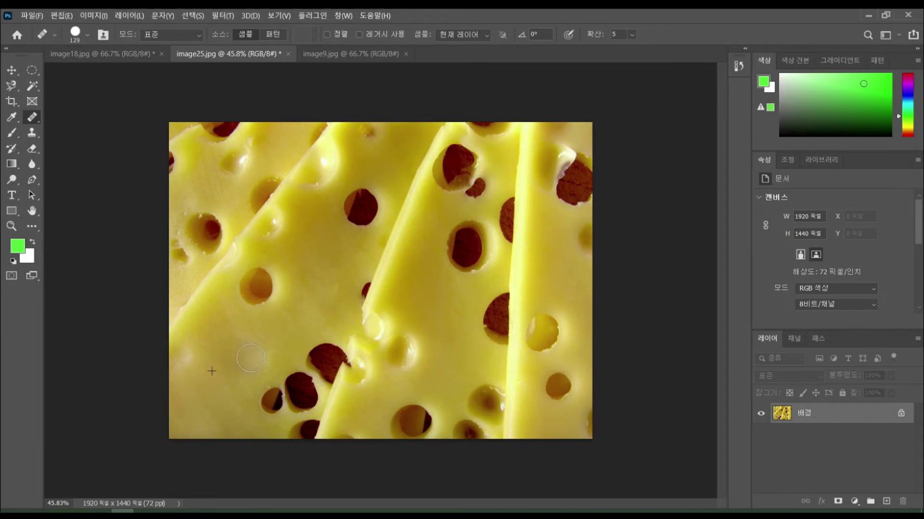
left_click(240, 351)
mouse_move(233, 365)
left_mouse_down()
mouse_move(243, 361)
mouse_move(231, 377)
mouse_move(252, 363)
left_mouse_up()
In image9.jpg, replace the red gummy bear above the chocolate with clean background using the Patch tool, and patch around the blue candy.
key("ctrl+Tab")
right_click(39, 120)
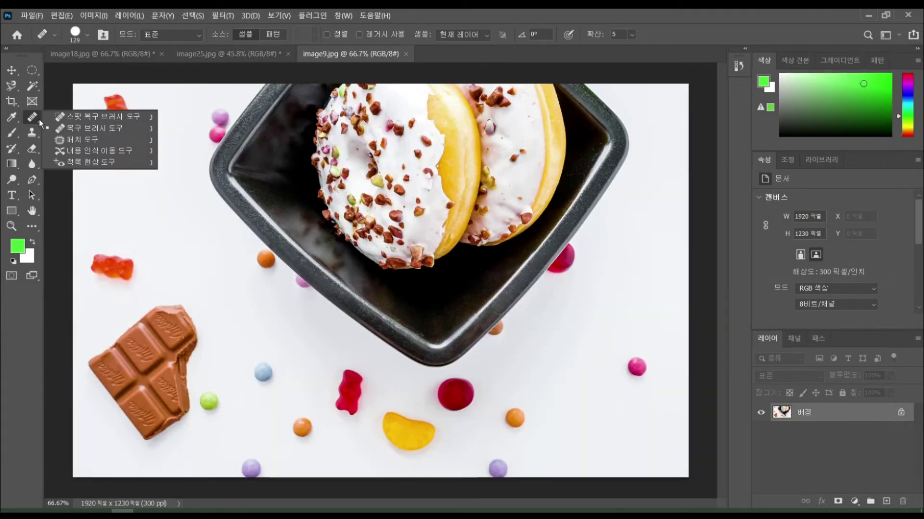
left_click(48, 138)
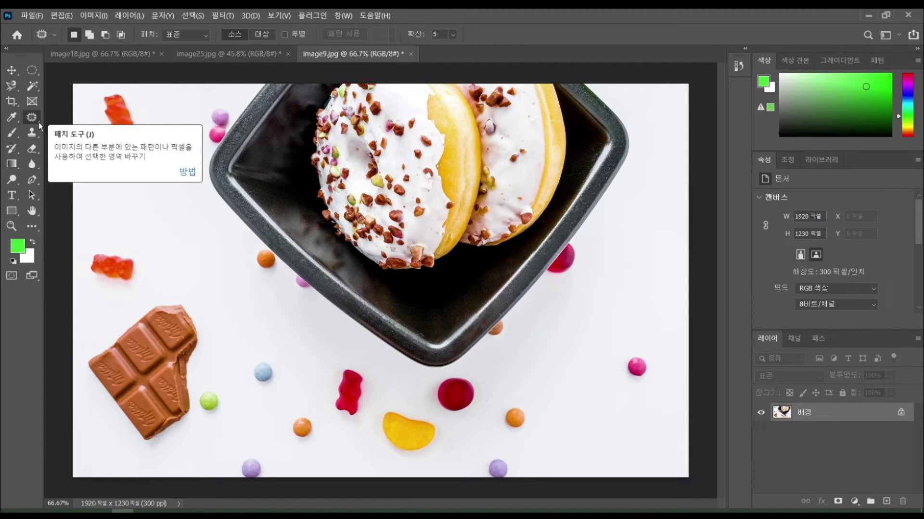
mouse_move(103, 244)
left_mouse_down()
mouse_move(87, 257)
mouse_move(91, 289)
mouse_move(113, 301)
mouse_move(134, 299)
mouse_move(142, 274)
mouse_move(118, 247)
left_mouse_up()
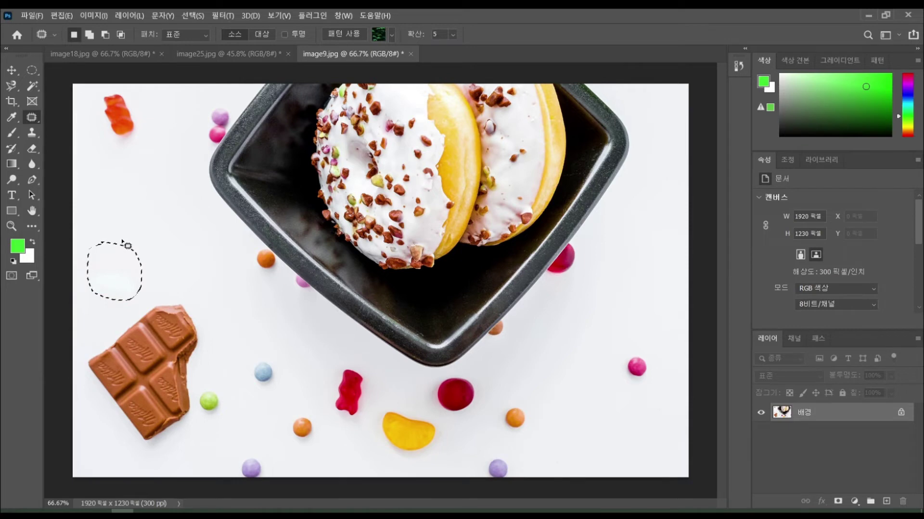
mouse_move(260, 354)
left_mouse_down()
mouse_move(247, 377)
mouse_move(260, 396)
mouse_move(282, 389)
mouse_move(258, 354)
mouse_move(290, 374)
left_mouse_up()
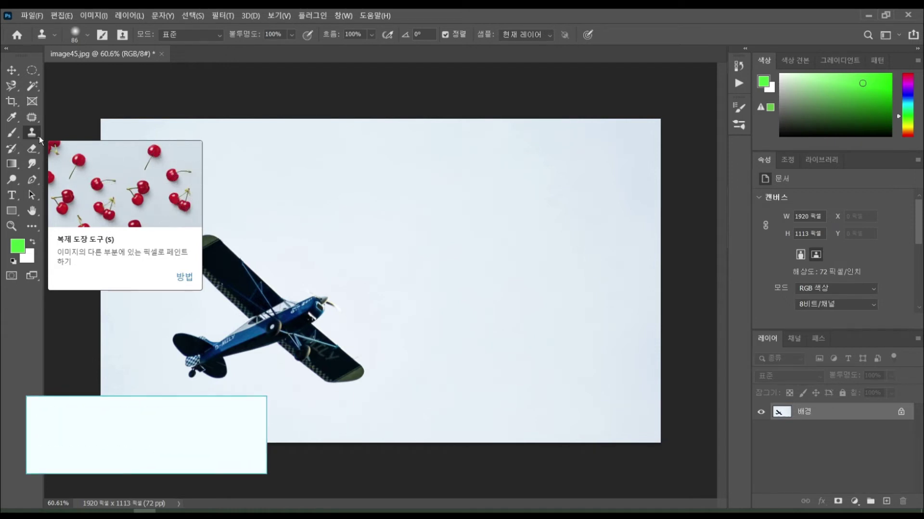
Sample the airplane in image45.jpg with the Clone Stamp and paint a copy onto the empty sky beside it.
left_click_drag(326, 345, 317, 341)
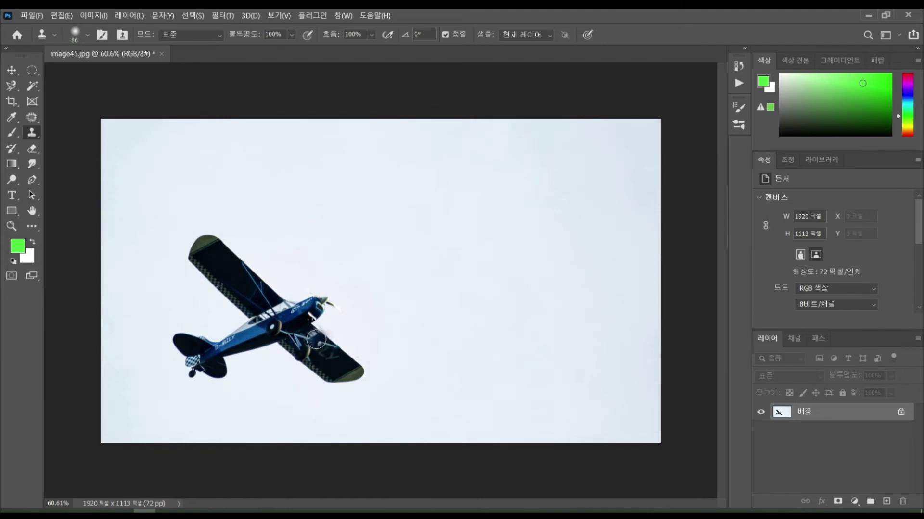
left_click(288, 331, "alt")
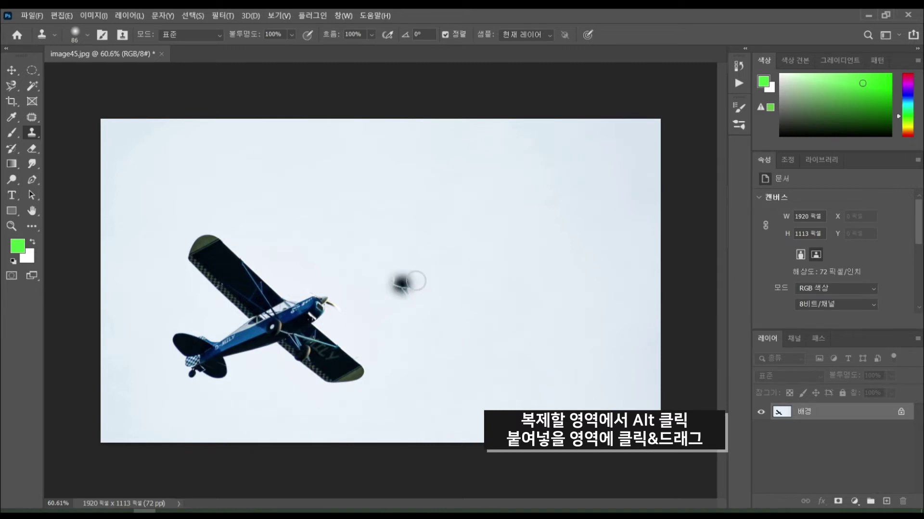
mouse_move(501, 258)
left_mouse_down()
mouse_move(527, 264)
mouse_move(493, 239)
mouse_move(483, 264)
mouse_move(531, 277)
mouse_move(539, 235)
mouse_move(471, 229)
mouse_move(477, 283)
mouse_move(544, 264)
mouse_move(501, 218)
mouse_move(461, 225)
mouse_move(506, 280)
mouse_move(545, 237)
mouse_move(471, 201)
mouse_move(489, 289)
mouse_move(506, 256)
mouse_move(451, 194)
mouse_move(506, 278)
mouse_move(437, 199)
mouse_move(454, 224)
mouse_move(455, 201)
mouse_move(436, 186)
mouse_move(498, 257)
mouse_move(417, 190)
mouse_move(423, 198)
mouse_move(466, 225)
mouse_move(418, 169)
mouse_move(501, 237)
mouse_move(472, 208)
mouse_move(564, 265)
mouse_move(591, 304)
mouse_move(552, 317)
mouse_move(569, 315)
mouse_move(574, 339)
mouse_move(552, 277)
mouse_move(598, 333)
mouse_move(562, 281)
mouse_move(591, 307)
mouse_move(537, 244)
mouse_move(445, 290)
mouse_move(482, 255)
mouse_move(499, 292)
mouse_move(428, 283)
mouse_move(409, 260)
mouse_move(462, 275)
mouse_move(400, 264)
mouse_move(446, 284)
mouse_move(404, 298)
left_mouse_up()
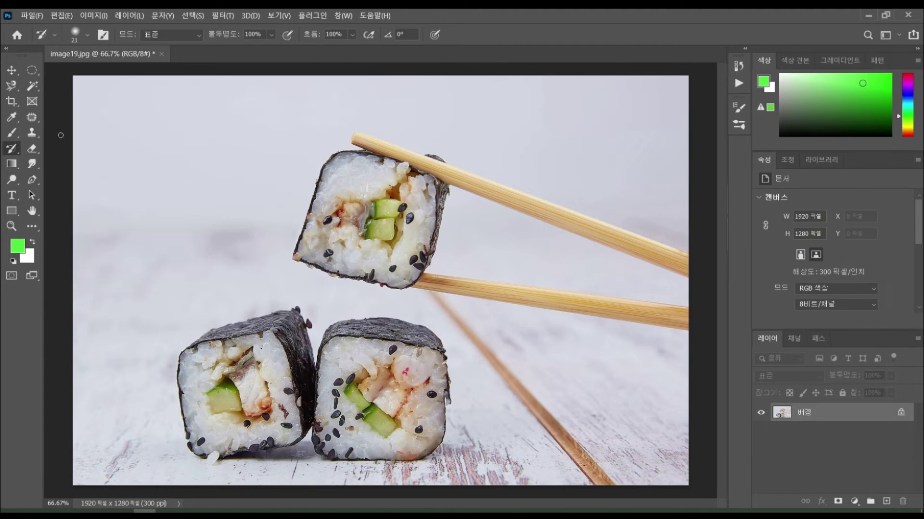
In image19.jpg, clone two black sesame seeds onto the lifted roll's upper rice and paint them away with the History Brush.
left_click(34, 134)
left_click(77, 133)
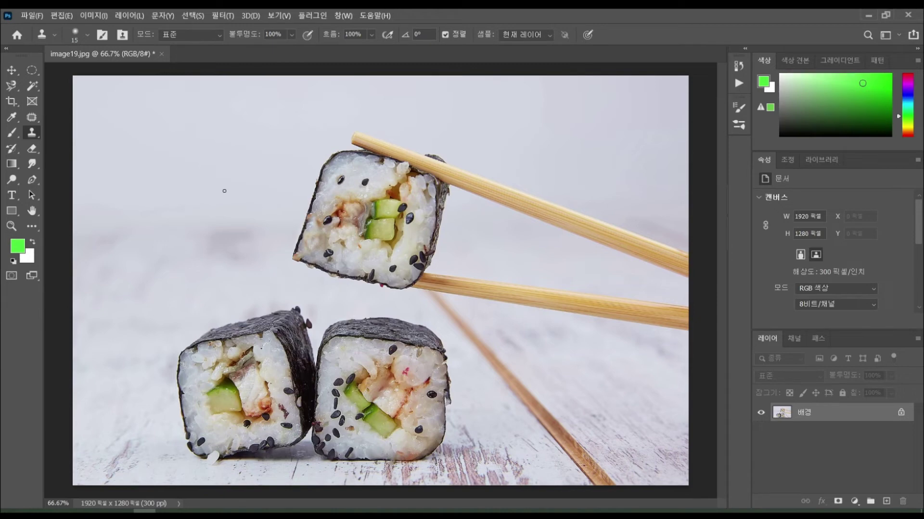
left_click(12, 148)
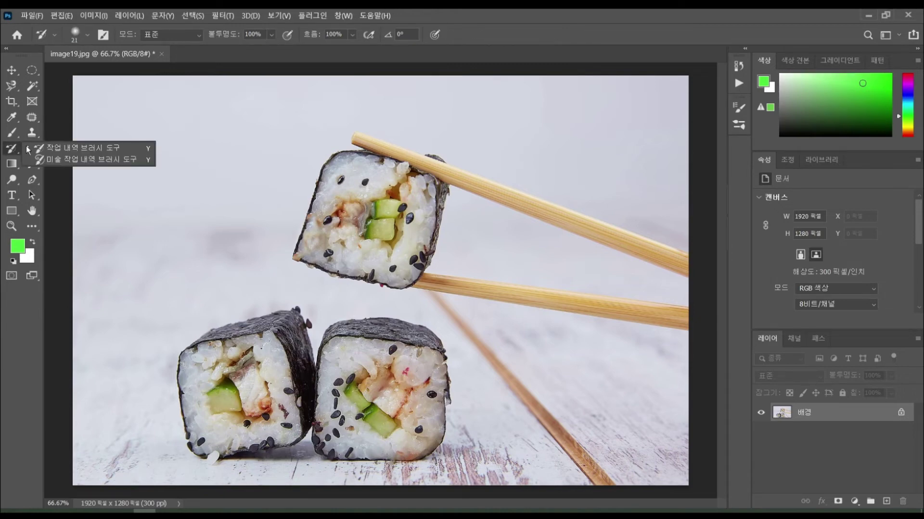
left_click(55, 149)
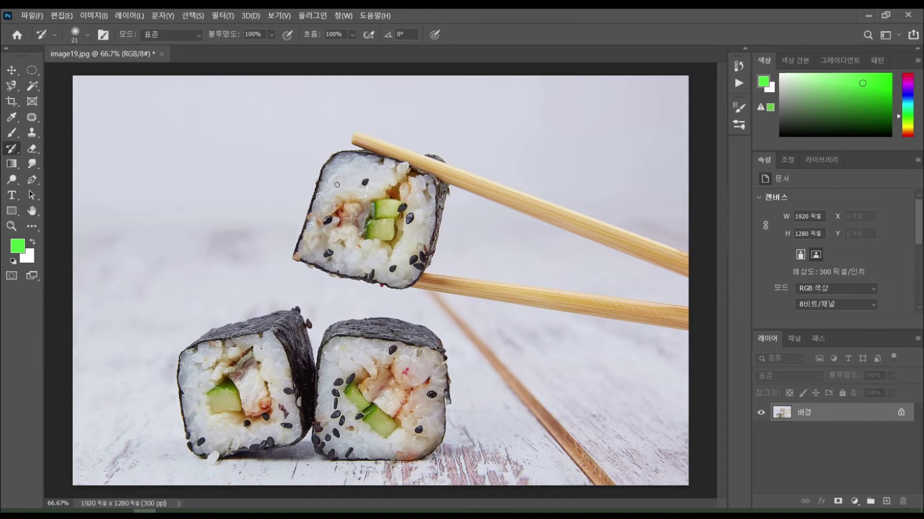
left_click(366, 182)
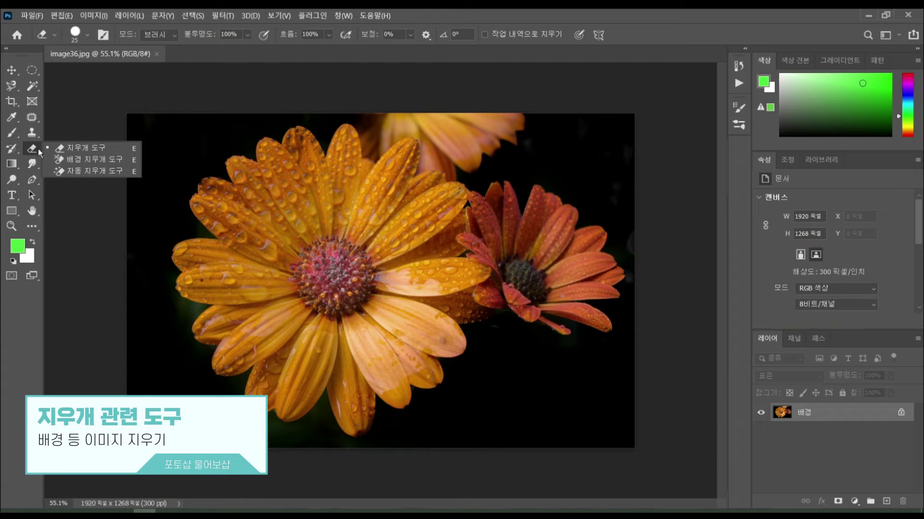
Erase three short diagonal strokes in the upper-left corner of the flower photo image36.jpg with the Eraser tool.
left_click(70, 145)
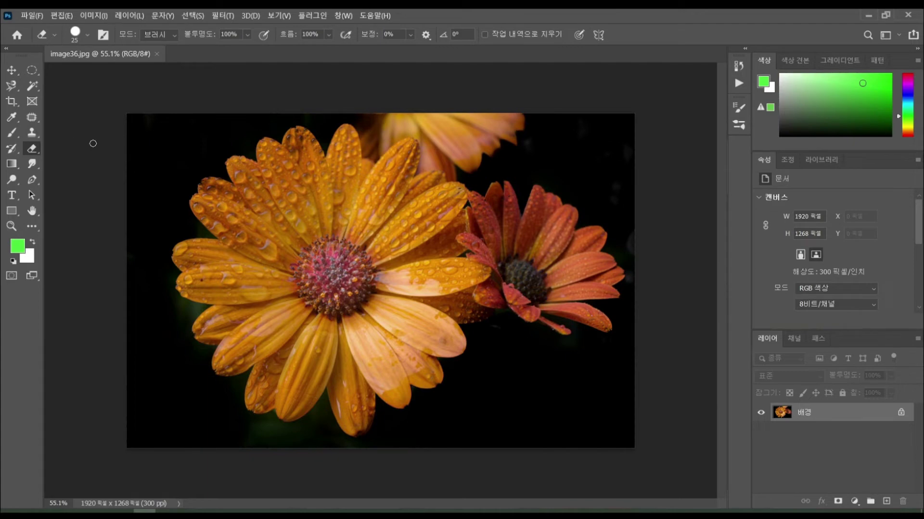
left_click_drag(172, 136, 139, 169)
mouse_move(188, 139)
left_mouse_down()
mouse_move(155, 178)
mouse_move(183, 169)
mouse_move(172, 187)
left_mouse_up()
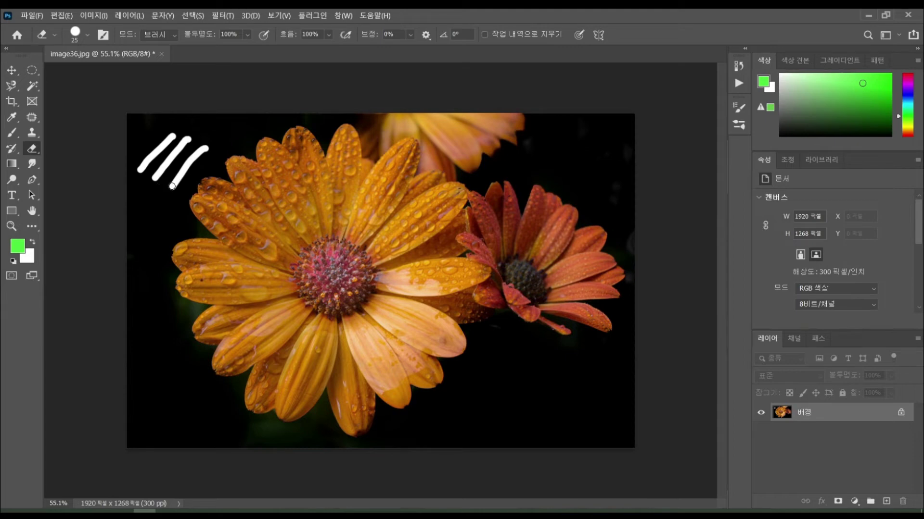
Erase three diagonal strokes to transparency in the black area below the red flower with the Background Eraser.
right_click(31, 148)
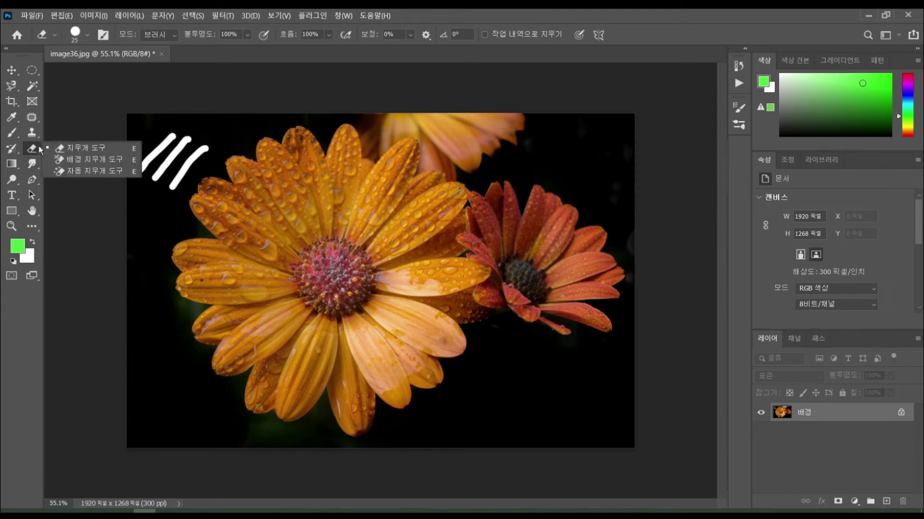
left_click(86, 164)
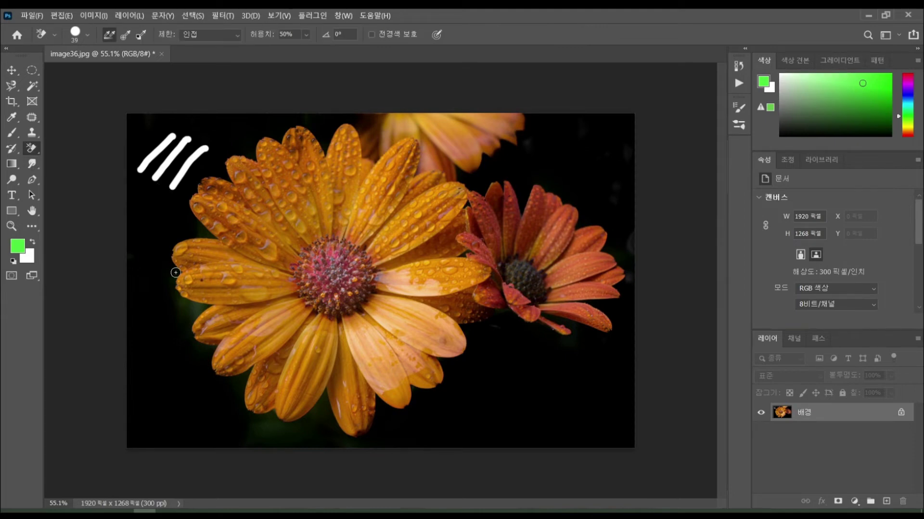
mouse_move(507, 354)
left_mouse_down()
mouse_move(478, 382)
mouse_move(517, 378)
mouse_move(500, 396)
left_mouse_up()
left_click_drag(556, 375, 534, 410)
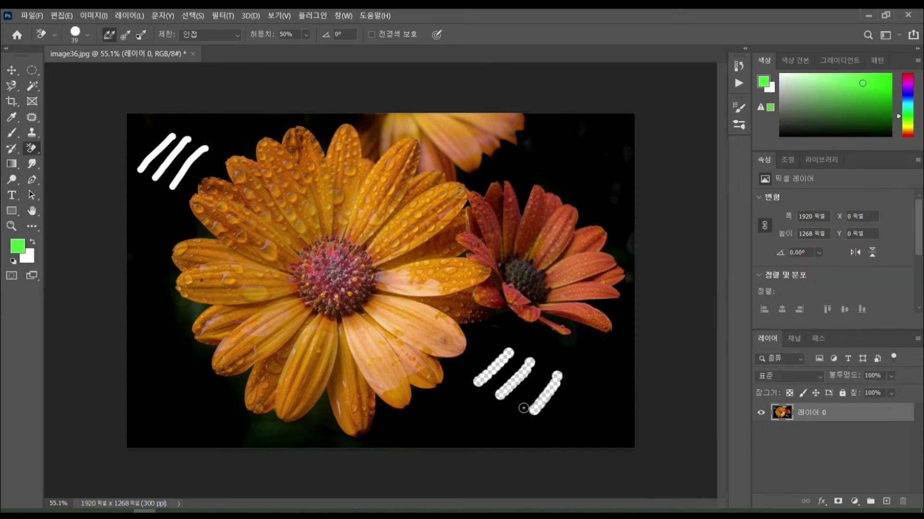
Erase the connected black background above the orange flower with the Magic Eraser at tolerance 32.
right_click(32, 148)
left_click(89, 166)
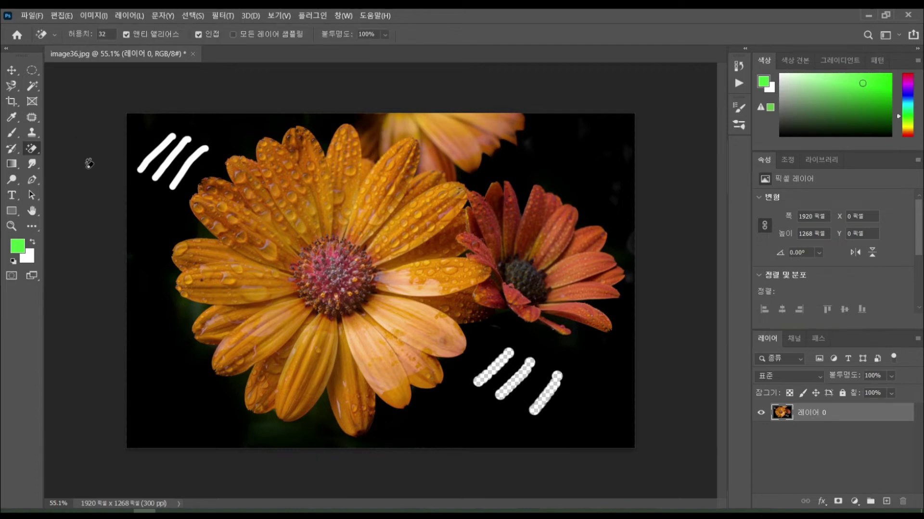
left_click(222, 135)
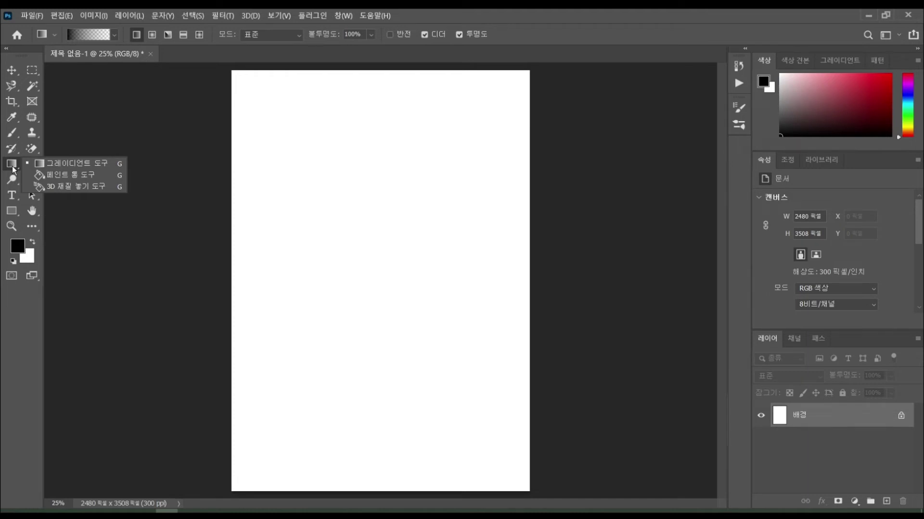
Select a large rectangular area in the middle of the blank white document with the Rectangular Marquee.
left_click(164, 265)
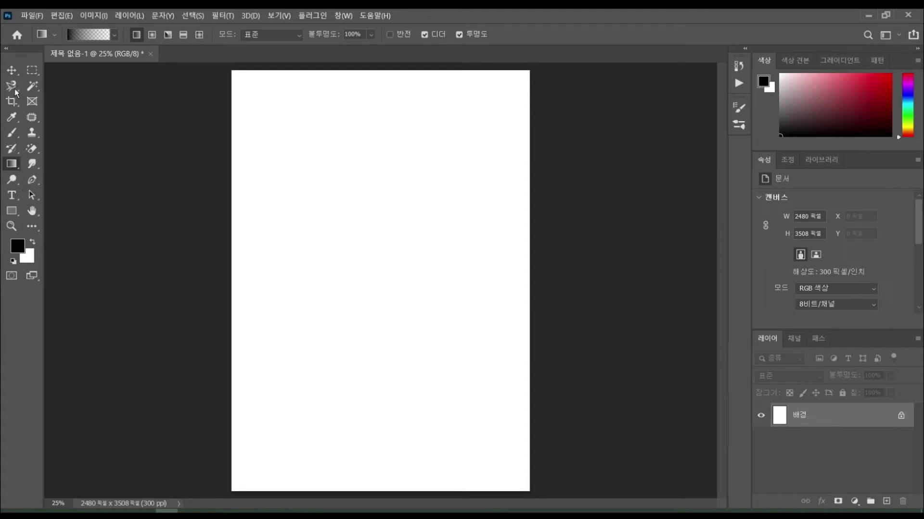
left_click(32, 70)
left_click_drag(263, 145, 493, 434)
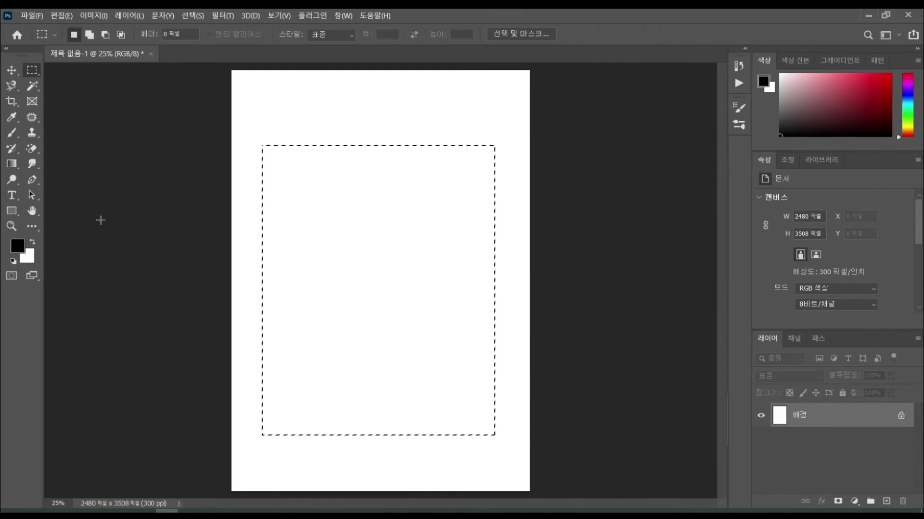
Fill the rectangular selection with a linear black-to-transparent gradient running vertically from near its upper edge to near its lower edge.
left_click(12, 165)
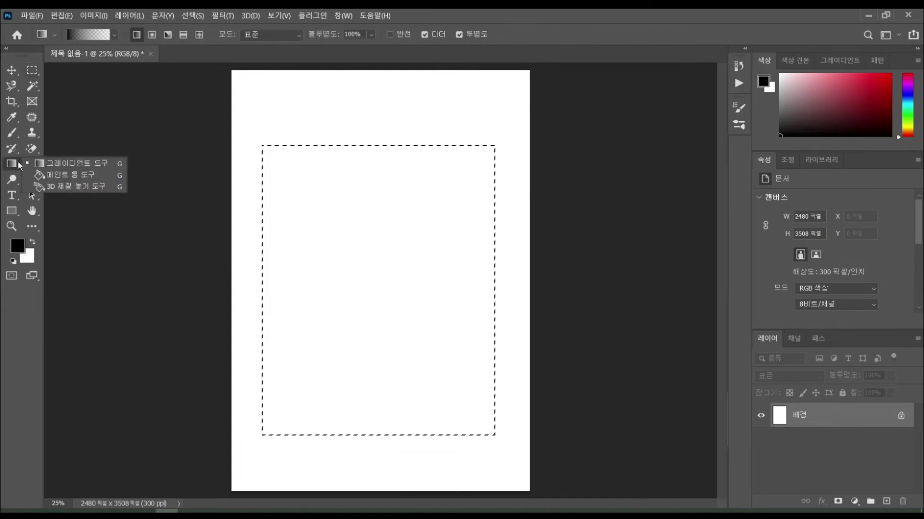
left_click(51, 161)
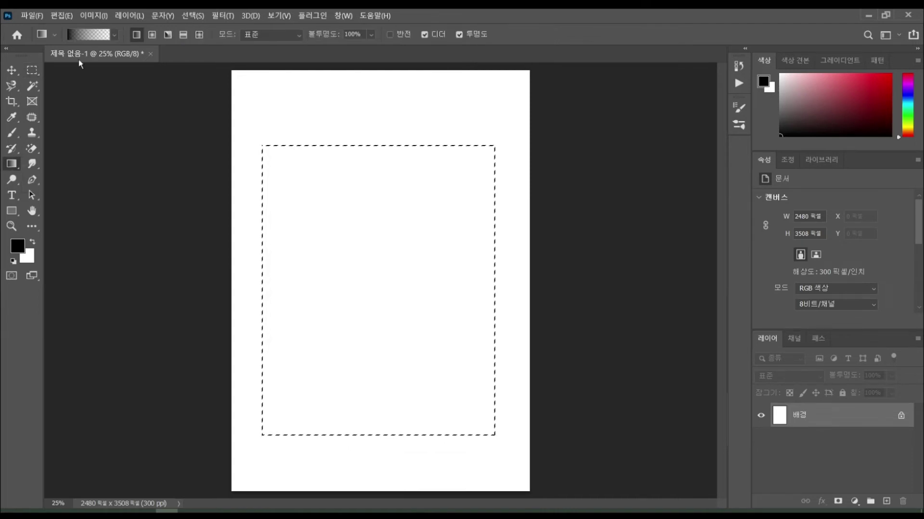
left_click(114, 36)
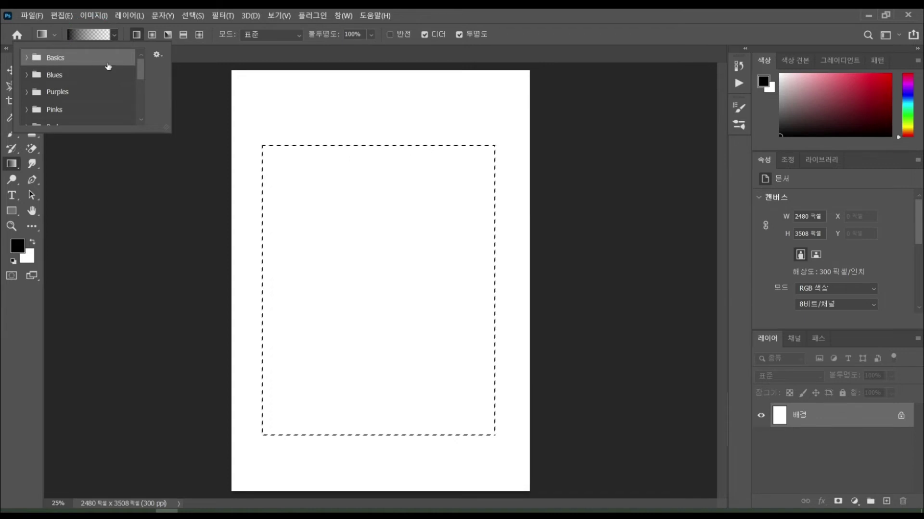
key("Escape")
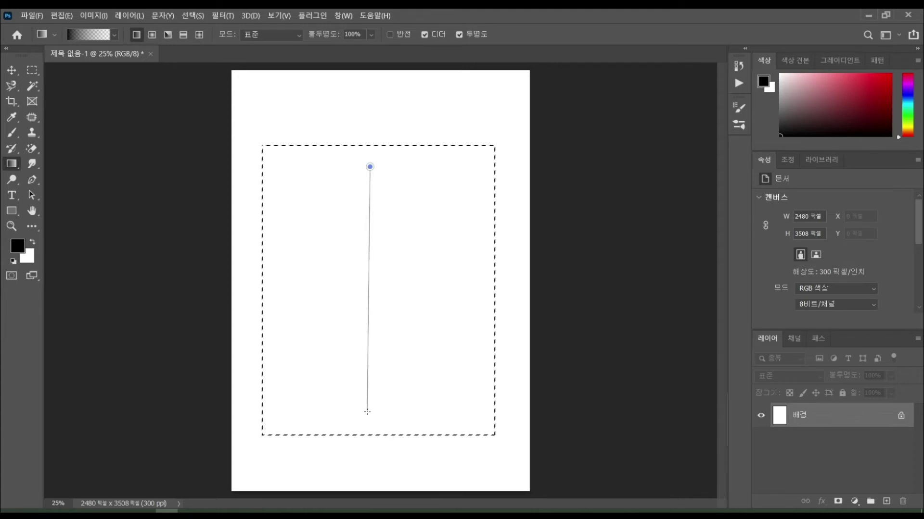
left_click_drag(367, 411, 367, 412)
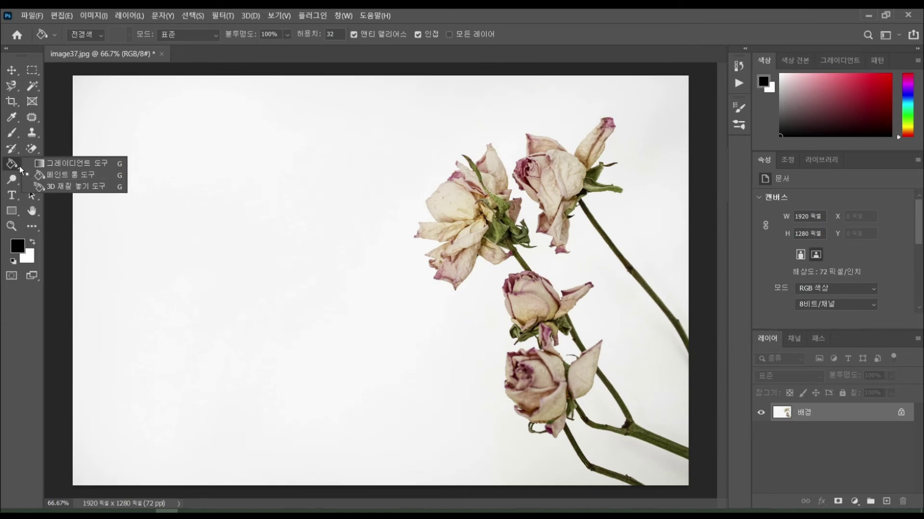
Fill the white background around the dried roses and the enclosed areas between the stems with black using the Paint Bucket at tolerance 32.
left_click(33, 177)
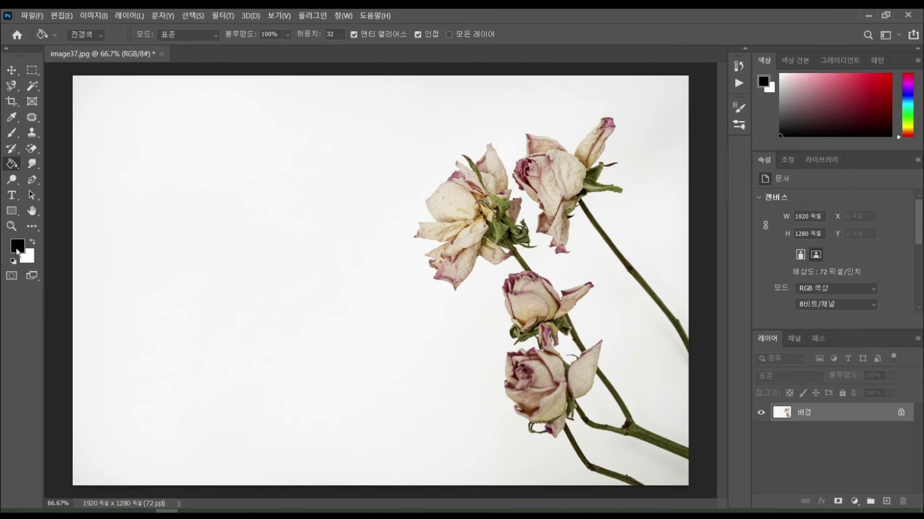
right_click(13, 165)
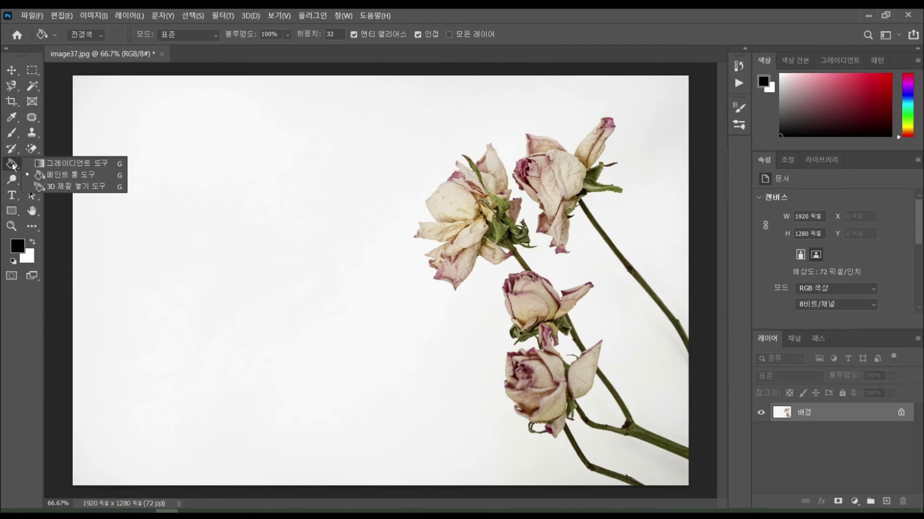
left_click(45, 175)
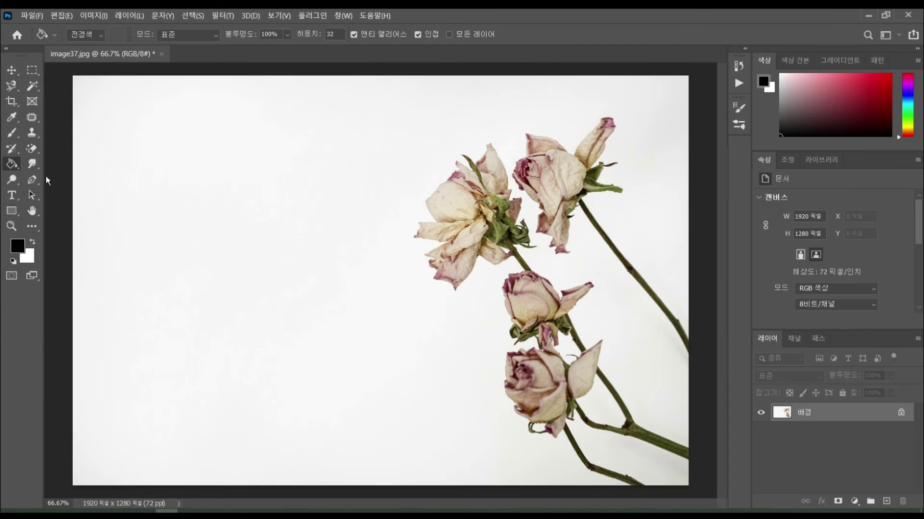
left_click(252, 160)
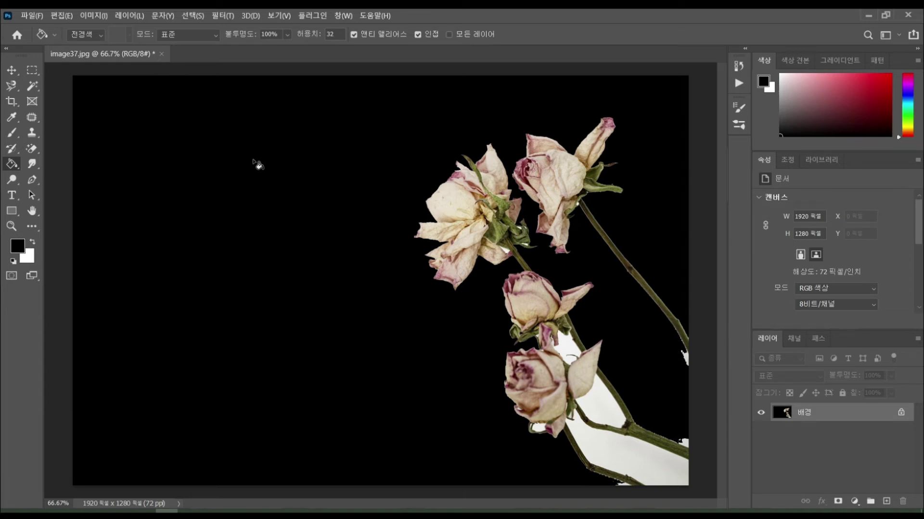
left_click(616, 457)
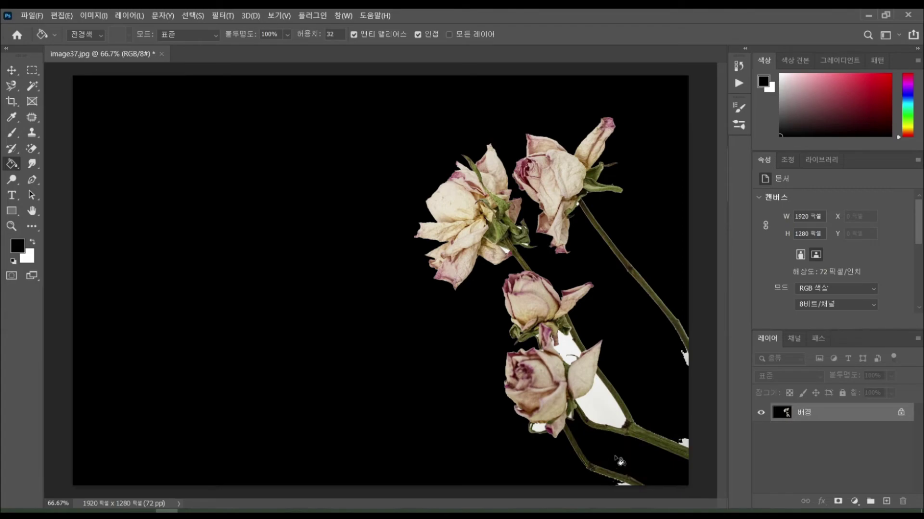
left_click(603, 408)
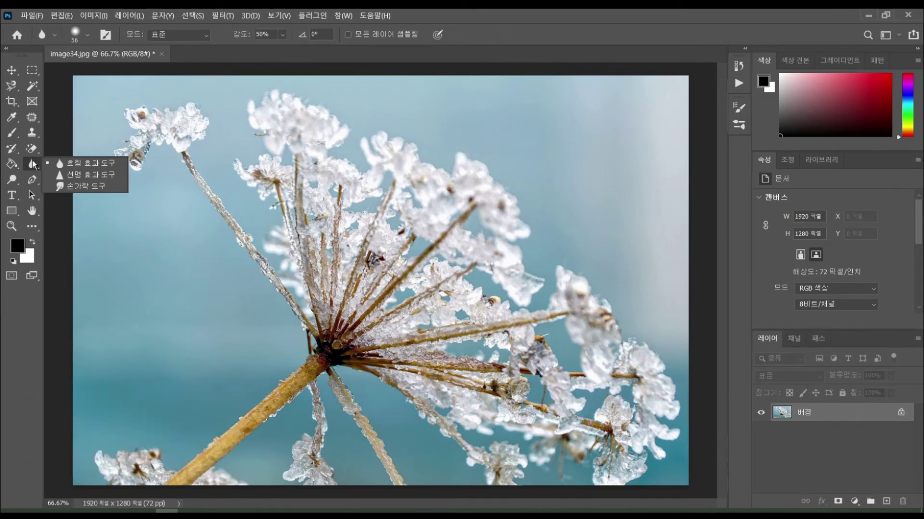
Blur the icy clusters in the image's upper-left and lower-left corners with the Blur tool at brush size 99 and 50% strength.
left_click(59, 161)
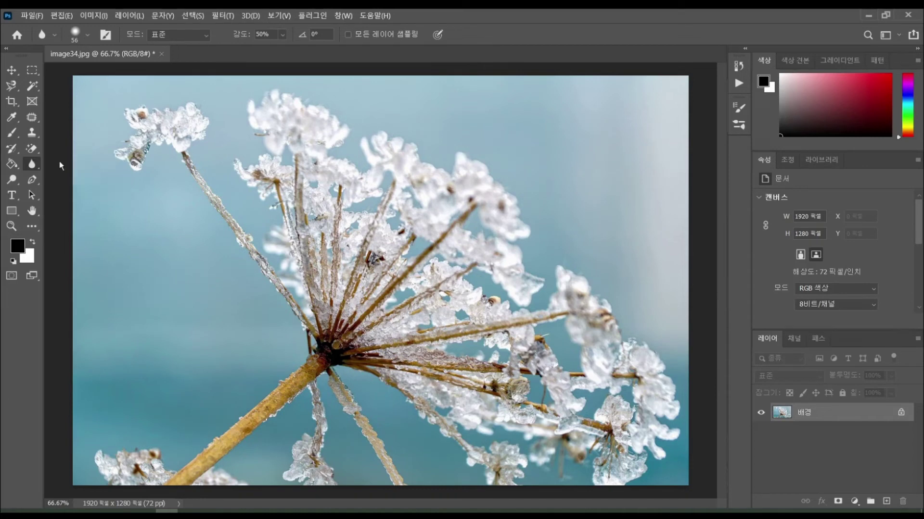
left_click(88, 35)
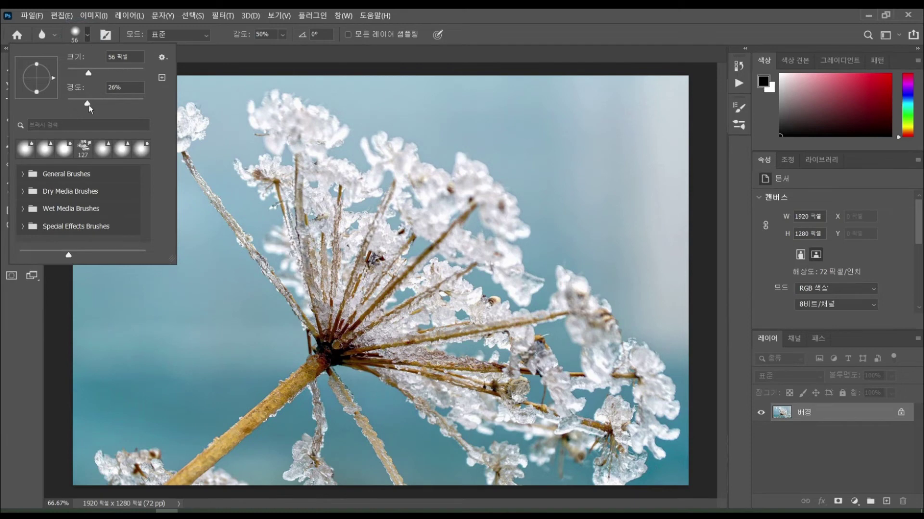
left_click_drag(87, 104, 106, 104)
left_click(184, 67)
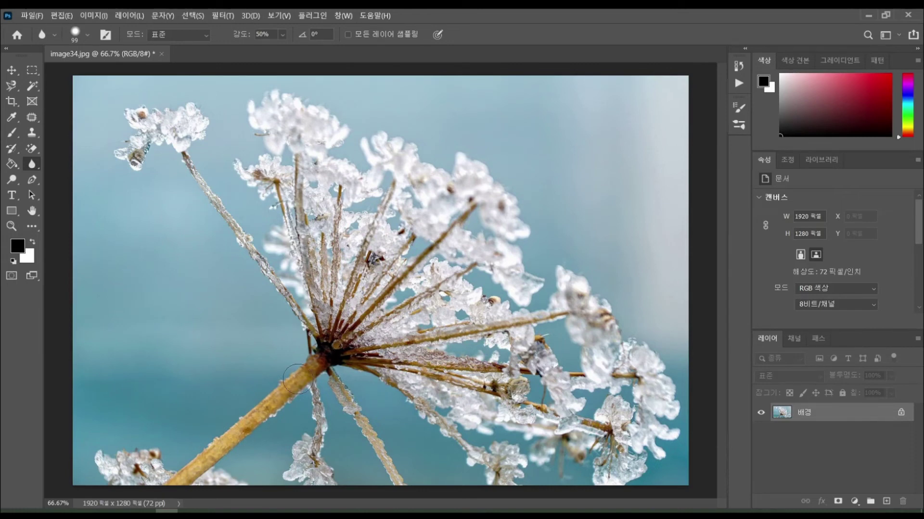
mouse_move(143, 121)
left_mouse_down()
mouse_move(136, 162)
mouse_move(138, 155)
left_mouse_up()
mouse_move(145, 469)
left_mouse_down()
mouse_move(104, 467)
mouse_move(146, 456)
mouse_move(106, 463)
mouse_move(123, 469)
left_mouse_up()
Sharpen the stems below the flower's centre with the Sharpen tool at brush size 64 and 50% strength.
right_click(33, 160)
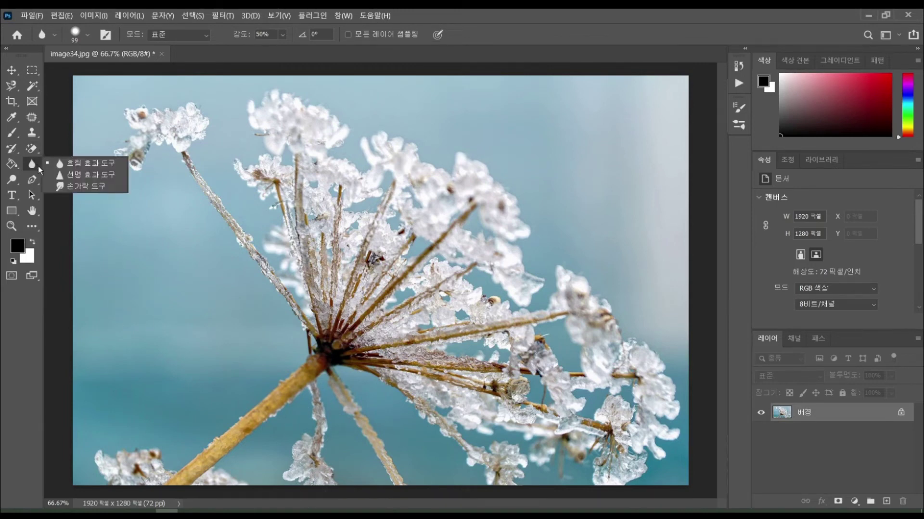
left_click(72, 175)
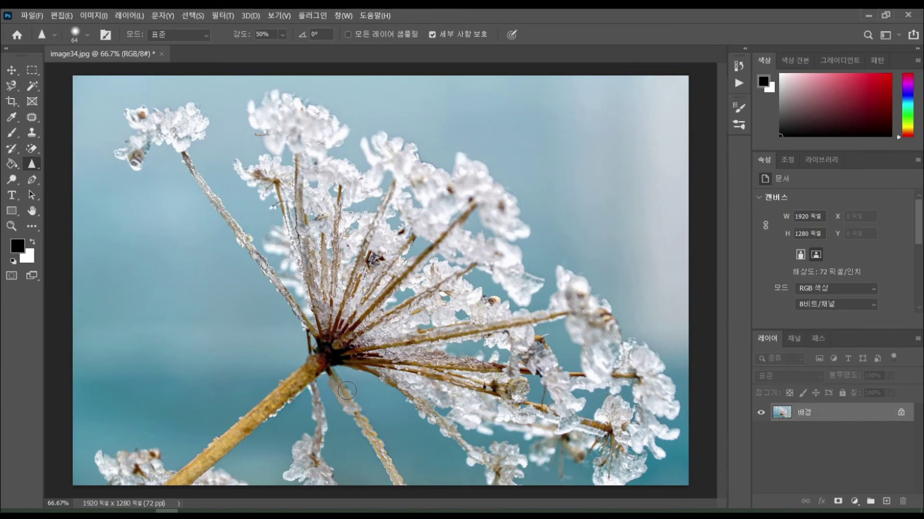
left_click(227, 18)
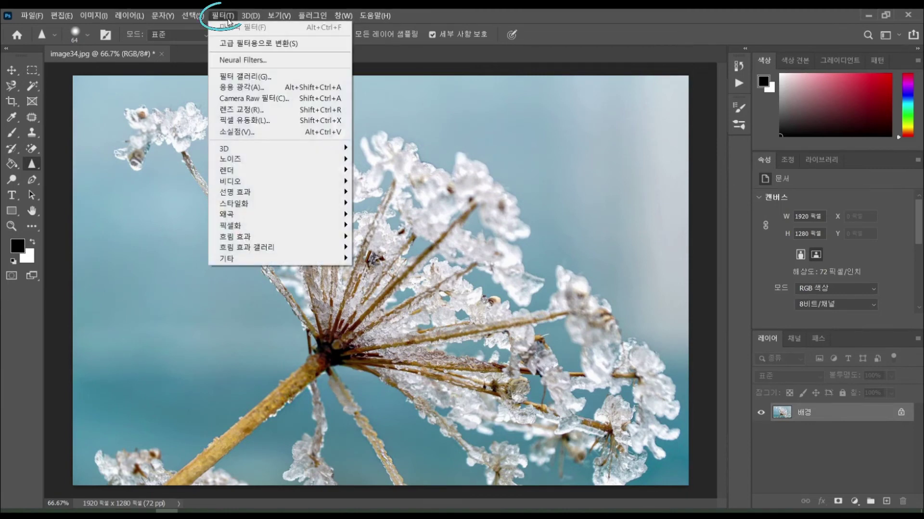
mouse_move(248, 193)
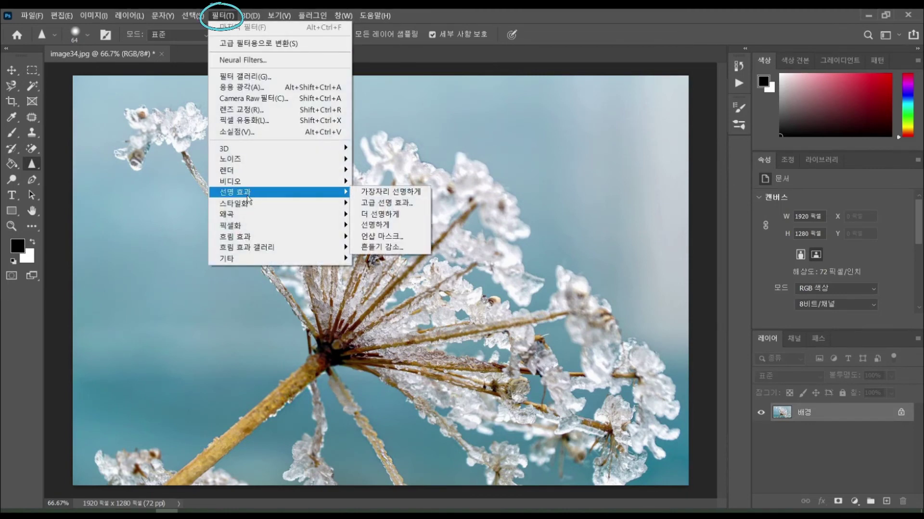
mouse_move(237, 237)
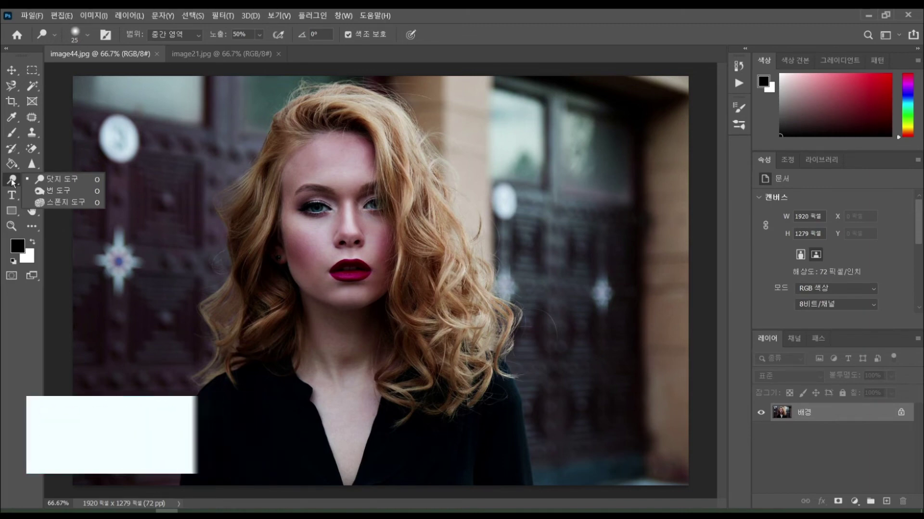
Lighten the woman's lips with the Dodge tool at size 25 and darken her hair with the Burn tool at size 65, both on midtones.
left_click(42, 180)
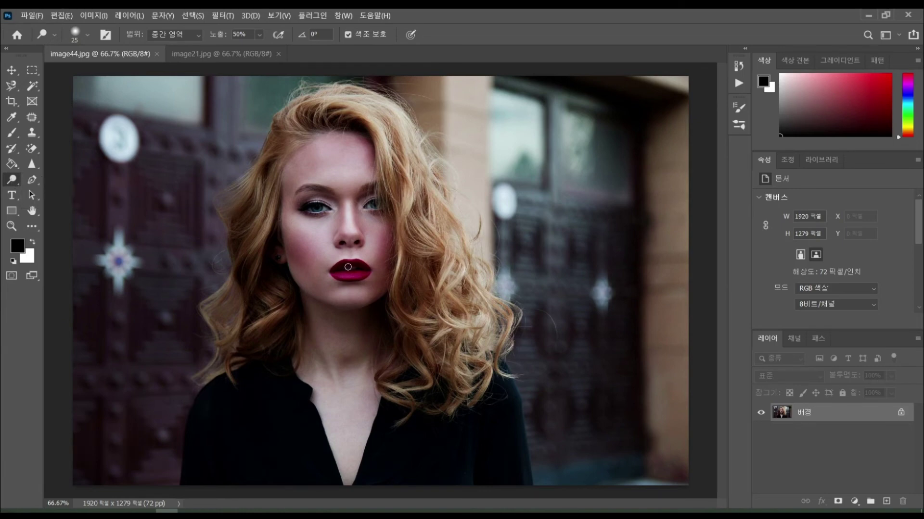
left_click_drag(348, 271, 346, 266)
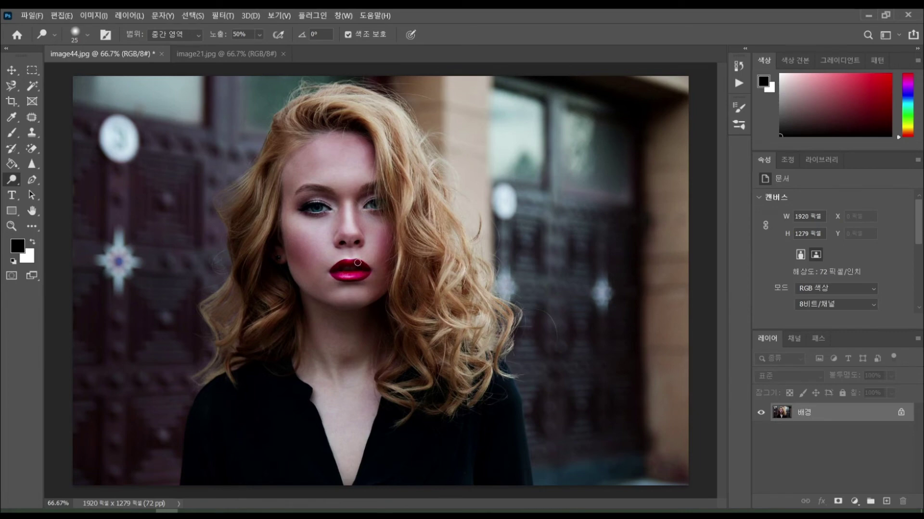
right_click(18, 177)
left_click(44, 189)
mouse_move(384, 115)
left_mouse_down()
mouse_move(409, 176)
mouse_move(435, 318)
mouse_move(430, 261)
mouse_move(450, 239)
mouse_move(468, 341)
mouse_move(439, 252)
mouse_move(465, 337)
mouse_move(437, 310)
mouse_move(422, 269)
mouse_move(464, 361)
left_mouse_up()
mouse_move(320, 126)
left_mouse_down()
mouse_move(253, 170)
mouse_move(248, 351)
mouse_move(257, 303)
mouse_move(244, 354)
mouse_move(246, 270)
mouse_move(217, 359)
mouse_move(264, 230)
mouse_move(321, 146)
mouse_move(324, 114)
mouse_move(375, 100)
mouse_move(412, 168)
mouse_move(428, 170)
mouse_move(466, 318)
mouse_move(464, 288)
mouse_move(470, 292)
mouse_move(468, 358)
mouse_move(451, 197)
mouse_move(436, 249)
mouse_move(435, 317)
mouse_move(415, 270)
mouse_move(420, 357)
left_mouse_up()
In image21.jpg, desaturate the berry left of and below the centre with the Sponge tool at size 65 and 50% flow.
key("ctrl+Tab")
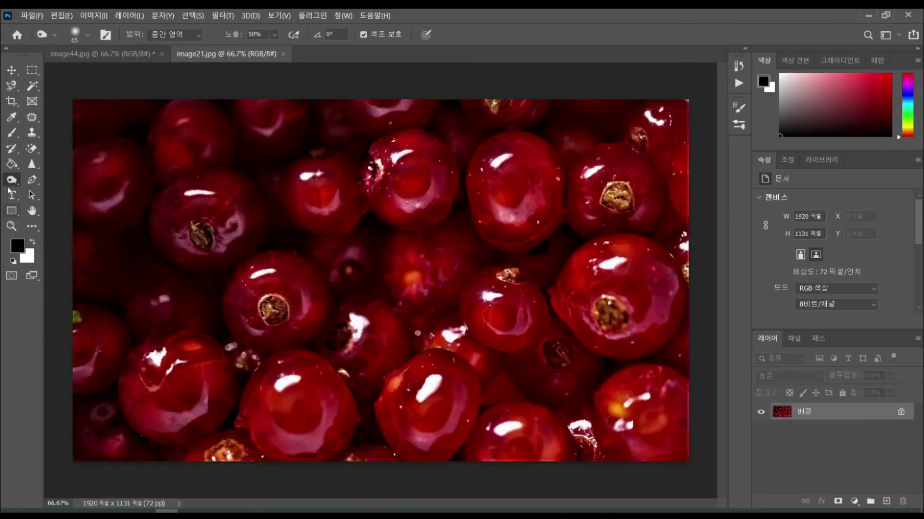
right_click(11, 181)
left_click(62, 202)
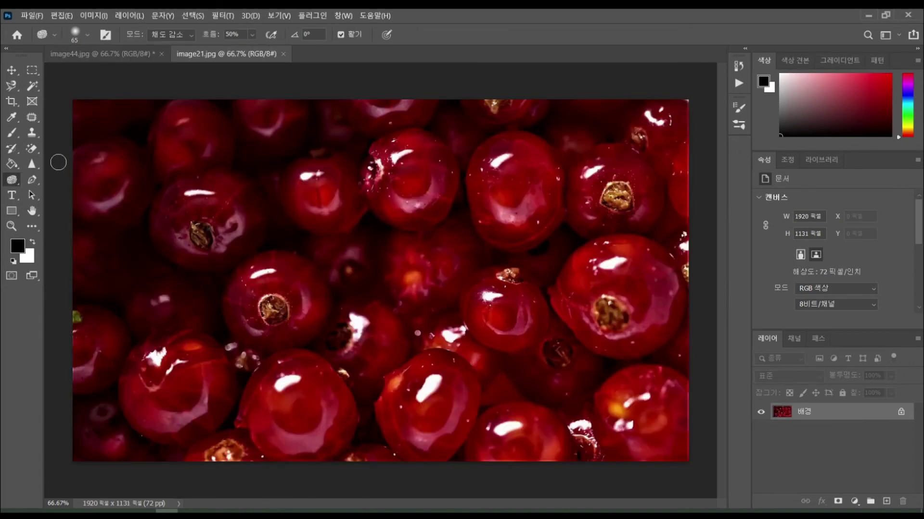
left_click(191, 35)
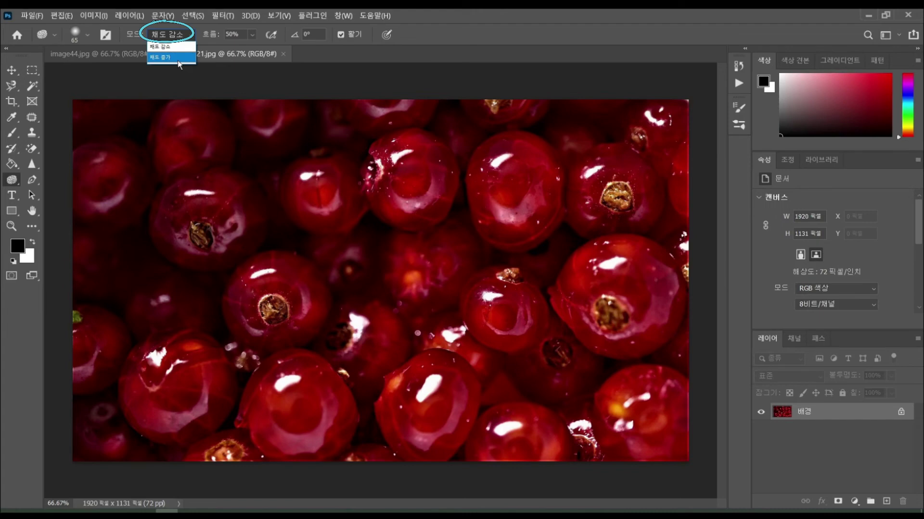
left_click(177, 47)
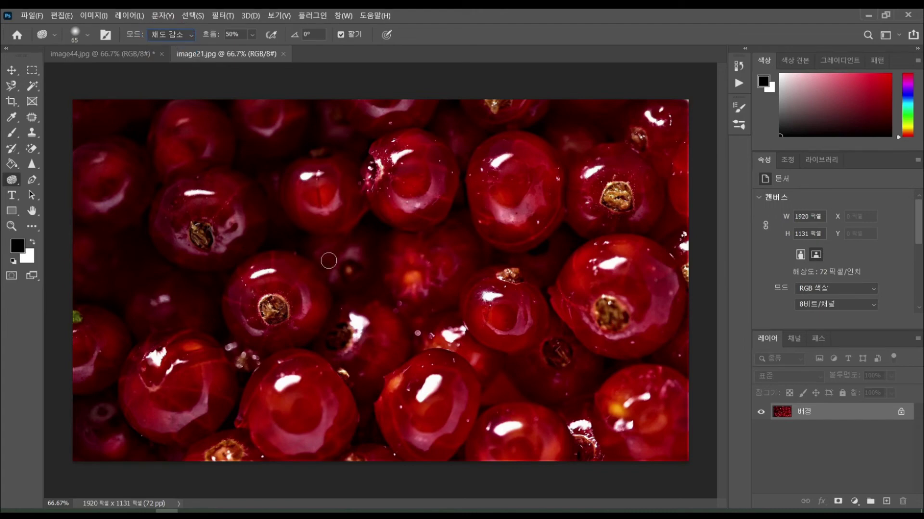
mouse_move(264, 268)
left_mouse_down()
mouse_move(238, 304)
mouse_move(285, 255)
mouse_move(233, 295)
mouse_move(263, 272)
mouse_move(245, 311)
mouse_move(268, 269)
mouse_move(294, 300)
mouse_move(290, 263)
mouse_move(314, 311)
mouse_move(278, 257)
mouse_move(243, 286)
mouse_move(242, 312)
mouse_move(239, 285)
mouse_move(257, 342)
mouse_move(255, 281)
mouse_move(290, 277)
mouse_move(299, 310)
mouse_move(312, 280)
mouse_move(289, 332)
mouse_move(235, 301)
mouse_move(286, 345)
mouse_move(298, 273)
mouse_move(298, 326)
mouse_move(287, 270)
mouse_move(249, 281)
left_mouse_up()
Set the Sponge tool to increase saturation and brush over the berry in the upper-left part of the image.
left_click(194, 39)
left_click(179, 57)
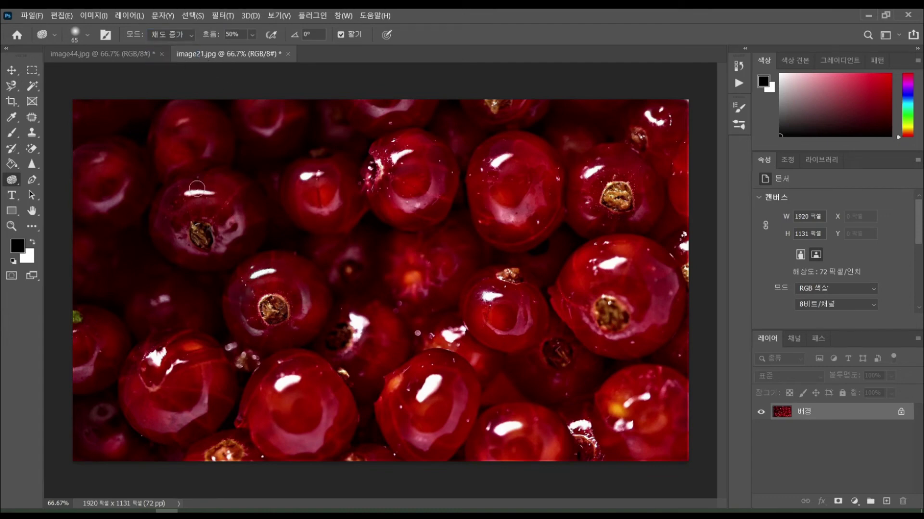
mouse_move(198, 181)
left_mouse_down()
mouse_move(228, 227)
mouse_move(226, 184)
mouse_move(242, 202)
mouse_move(232, 174)
mouse_move(207, 158)
mouse_move(164, 221)
mouse_move(186, 261)
mouse_move(240, 212)
mouse_move(240, 228)
mouse_move(211, 190)
mouse_move(176, 202)
mouse_move(218, 202)
left_mouse_up()
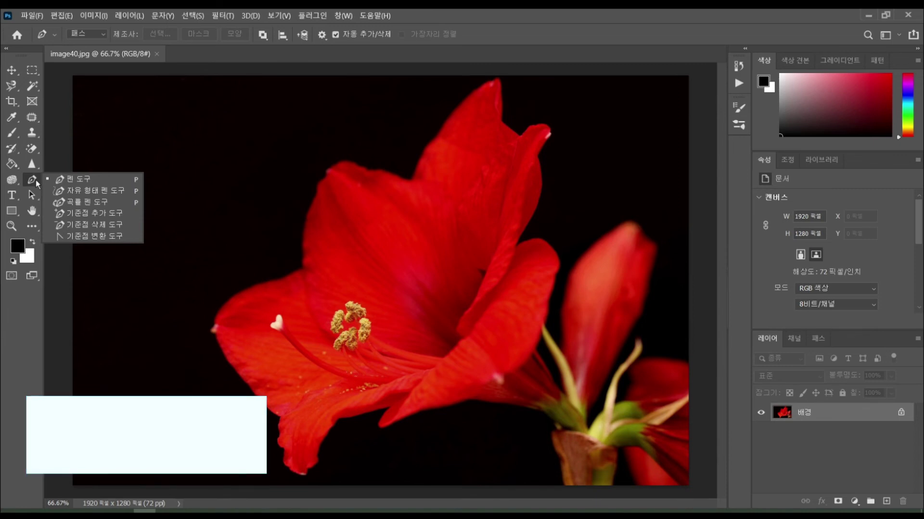
Trace a closed path of closely spaced anchor points around the large red flower's outline with the Pen tool.
left_click(73, 183)
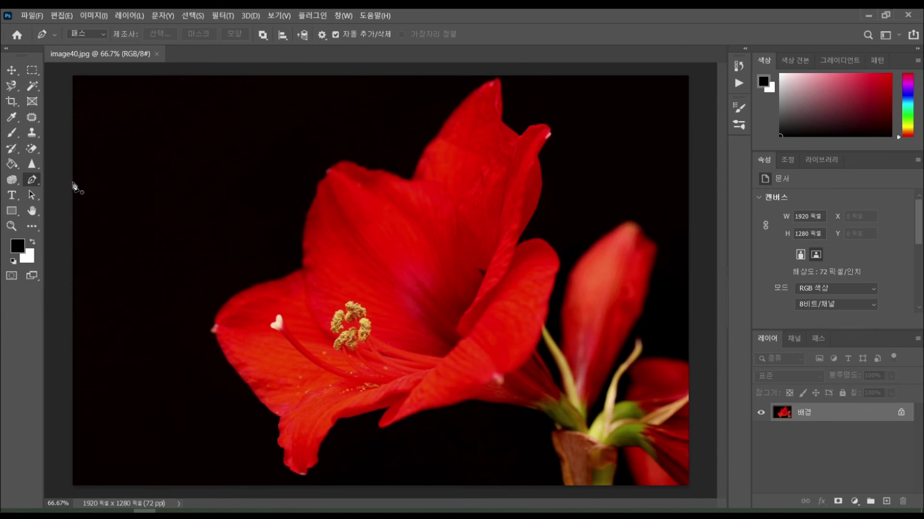
left_click(341, 161)
left_click(362, 166)
left_click(369, 169)
left_click(381, 169)
left_click(400, 174)
left_click(411, 177)
left_click(417, 159)
left_click(424, 148)
left_click(434, 138)
left_click(453, 113)
left_click(462, 102)
left_click(474, 90)
left_click(490, 85)
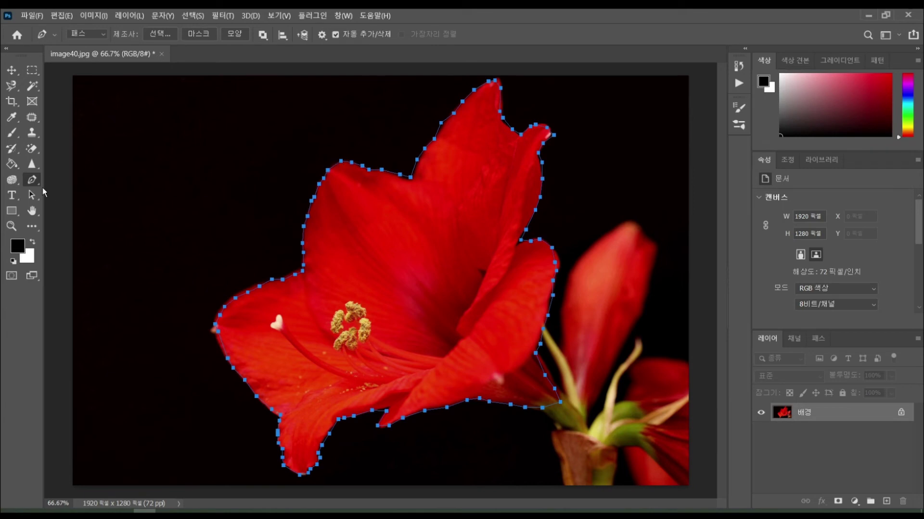
Move the whole flower path up and to the left, away from the petals, with the Path Selection tool.
left_click(32, 198)
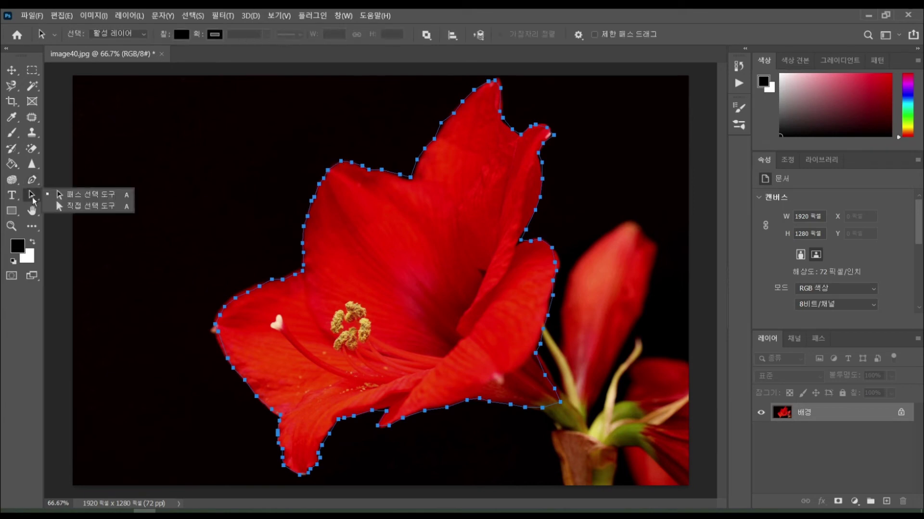
left_click(87, 194)
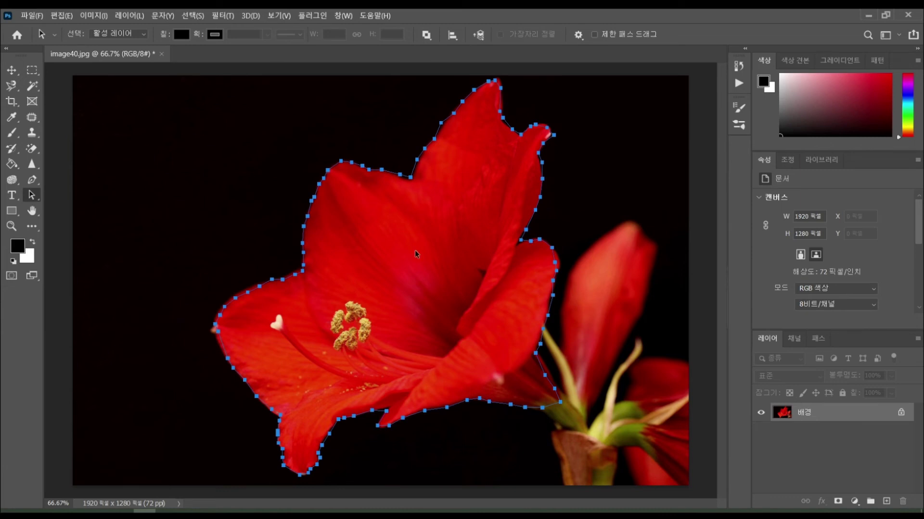
left_click_drag(421, 260, 348, 219)
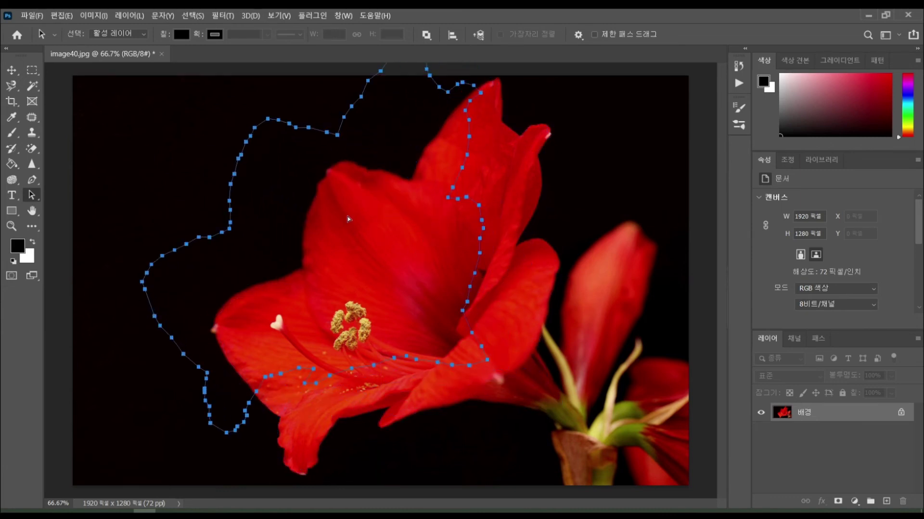
left_click(348, 216)
Trace the red bud with the Freeform Pen and draw a small heart-shaped path in the black area at the image's upper left.
left_click(31, 180)
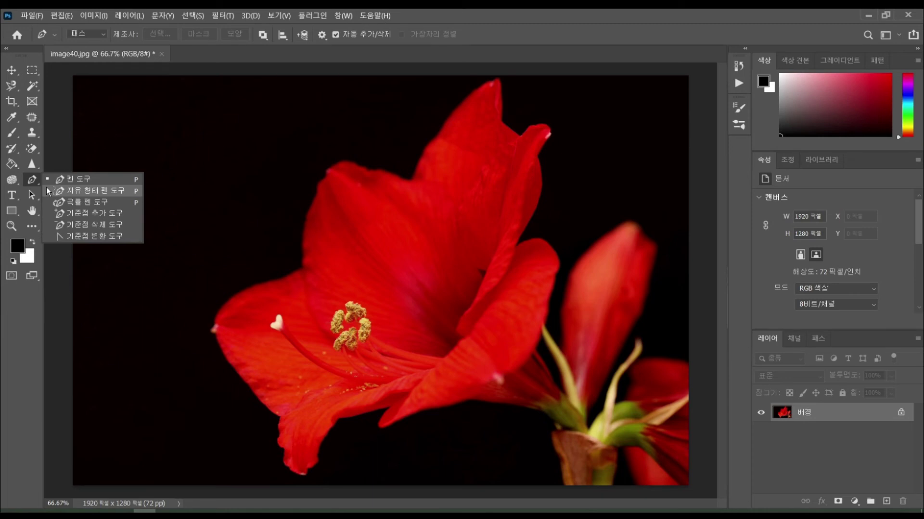
left_click(48, 189)
mouse_move(627, 225)
left_mouse_down()
mouse_move(575, 269)
mouse_move(565, 308)
mouse_move(566, 351)
mouse_move(585, 408)
mouse_move(635, 318)
mouse_move(649, 265)
mouse_move(629, 221)
left_mouse_up()
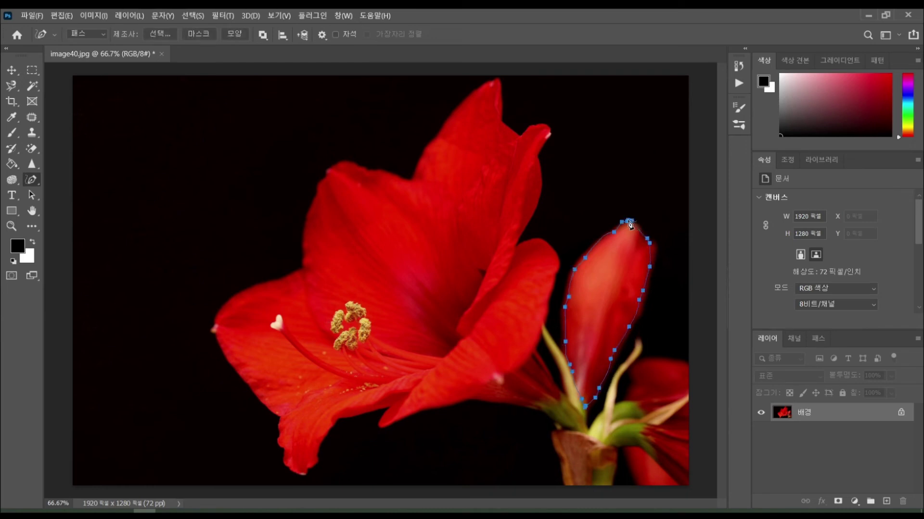
mouse_move(168, 159)
left_mouse_down()
mouse_move(110, 128)
mouse_move(125, 178)
mouse_move(205, 199)
mouse_move(211, 110)
mouse_move(168, 159)
left_mouse_up()
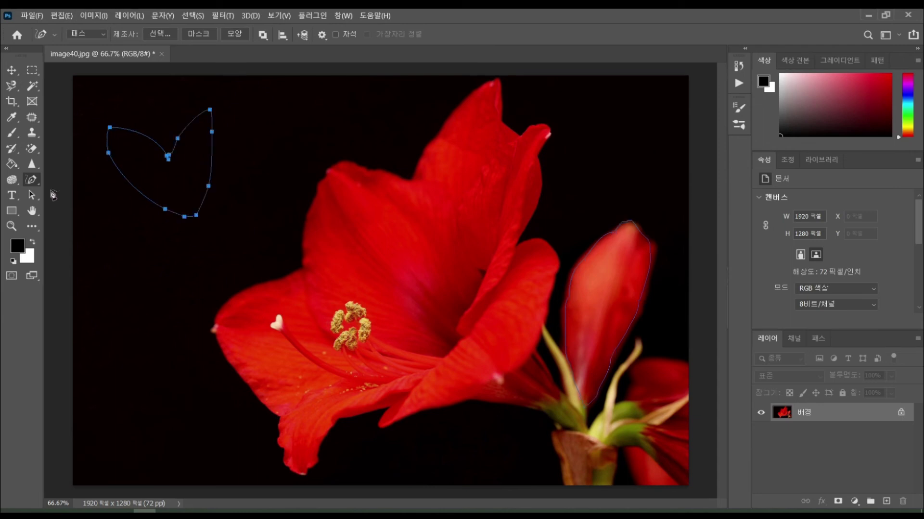
Add an anchor point on the heart path's lower-left edge with the Add Anchor Point tool and pull the curve outward there.
left_click(38, 181)
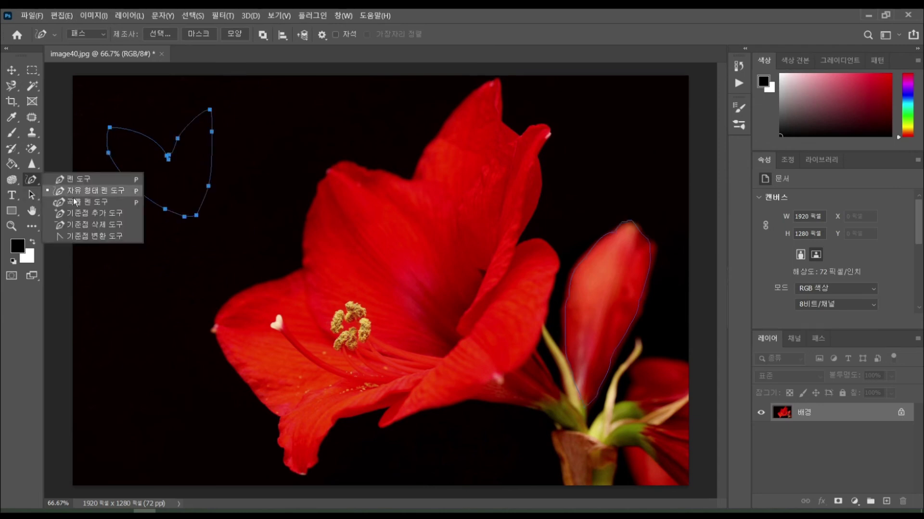
left_click(107, 215)
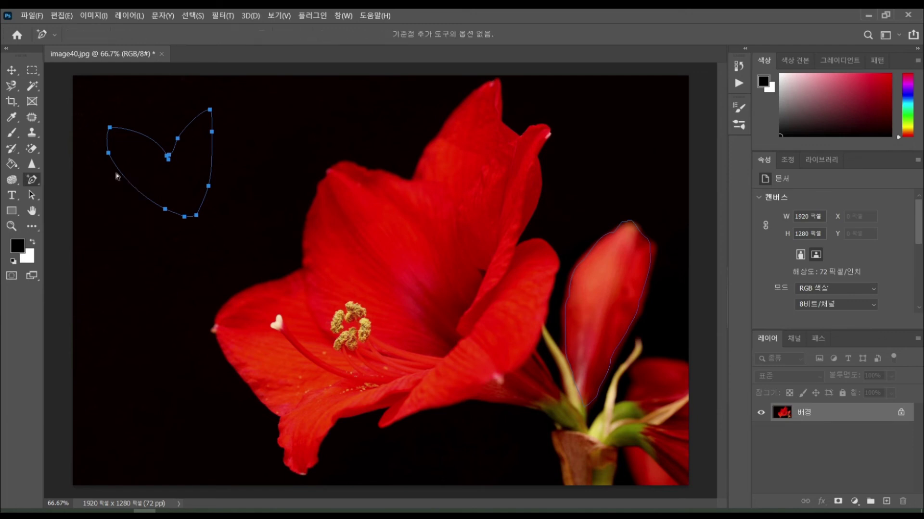
left_click(131, 185)
left_click_drag(131, 184, 123, 199)
Remove one anchor point from the heart path's lower edge and one from its right edge with the Delete Anchor Point tool.
right_click(38, 181)
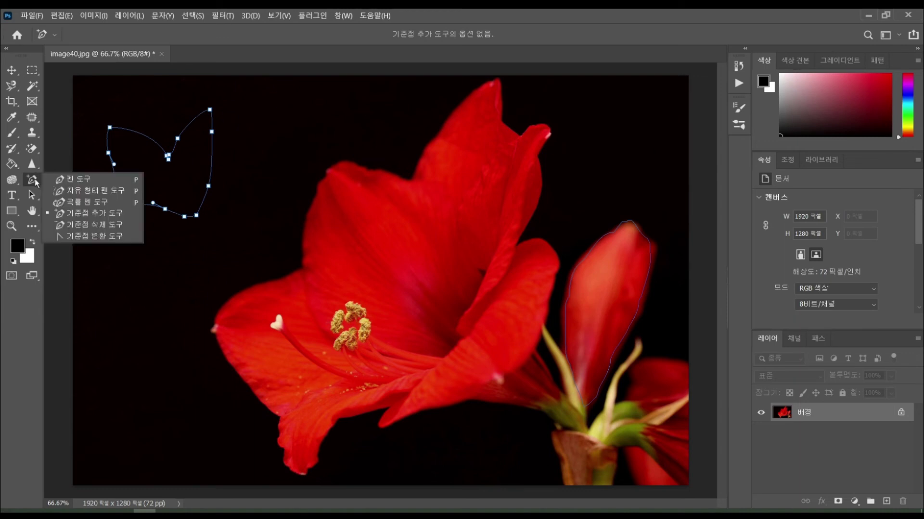
left_click(90, 224)
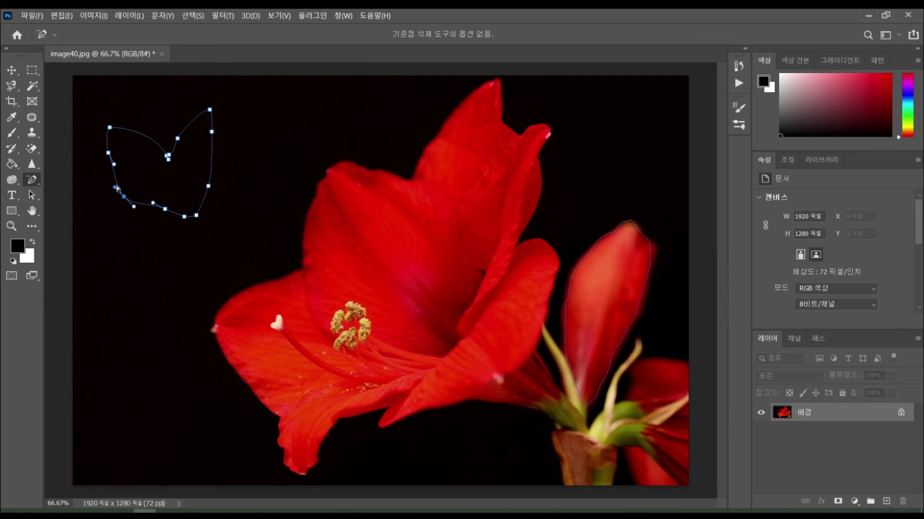
left_click(165, 209)
left_click(211, 132)
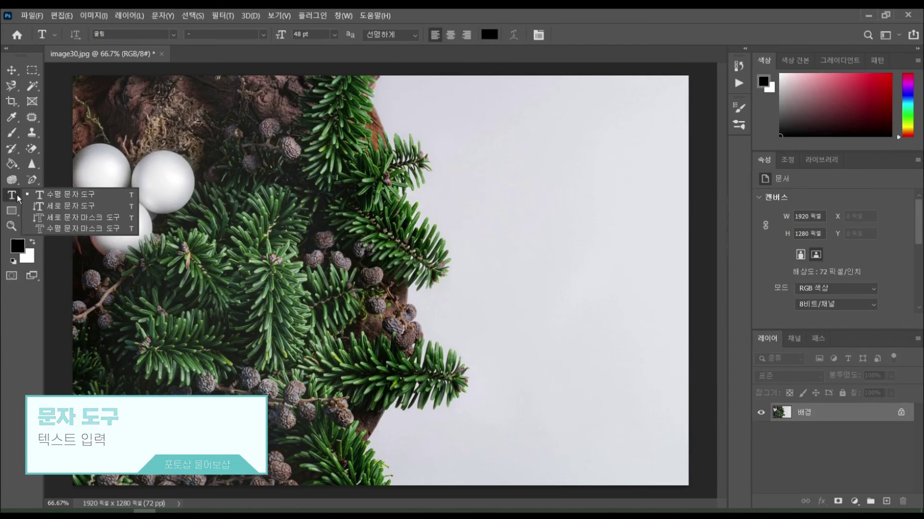
Choose the Horizontal Type tool and set its font to HY견고딕 at 60 pt.
left_click(43, 190)
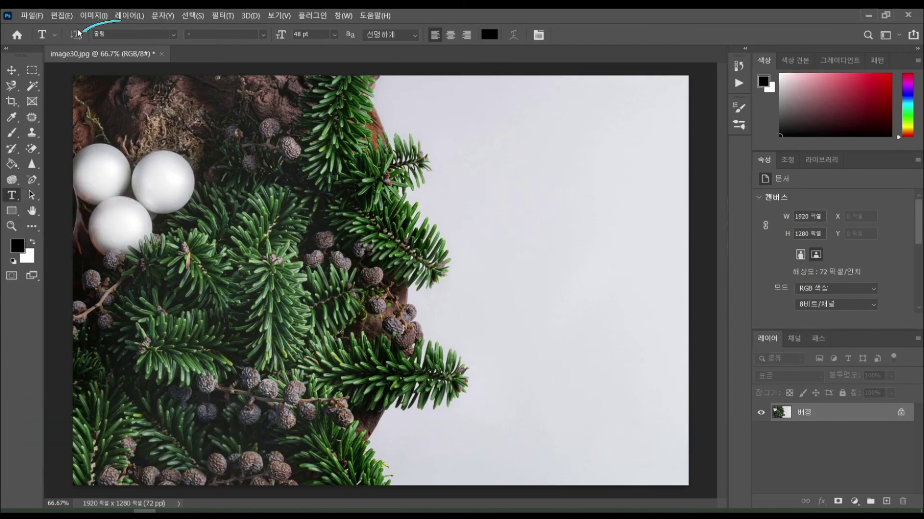
left_click(174, 34)
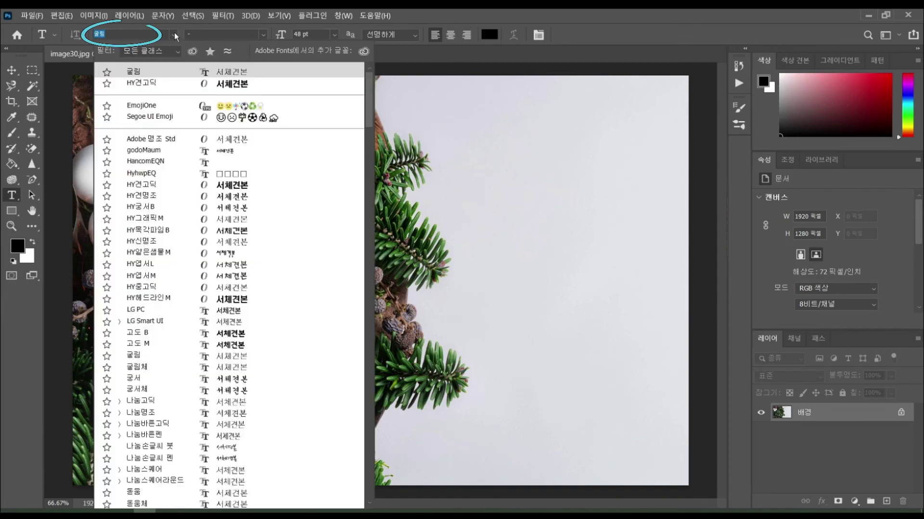
left_click(233, 85)
left_click(334, 34)
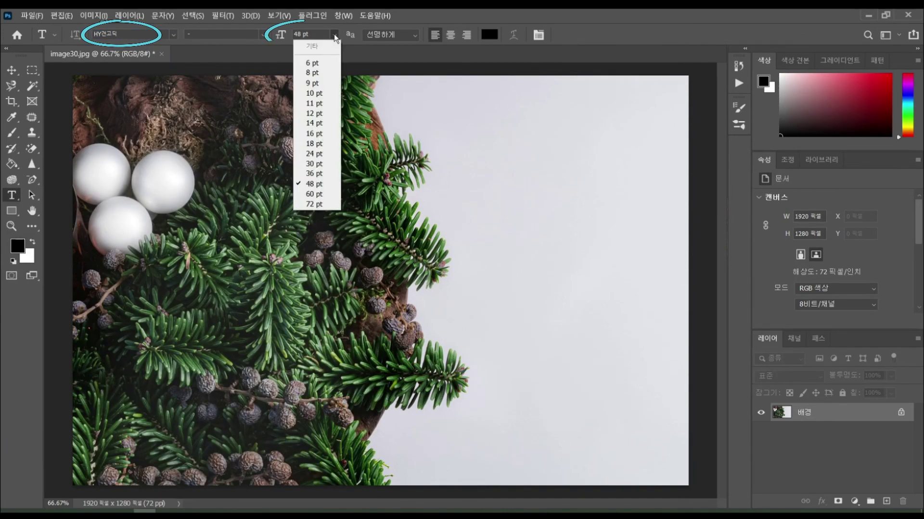
left_click(327, 193)
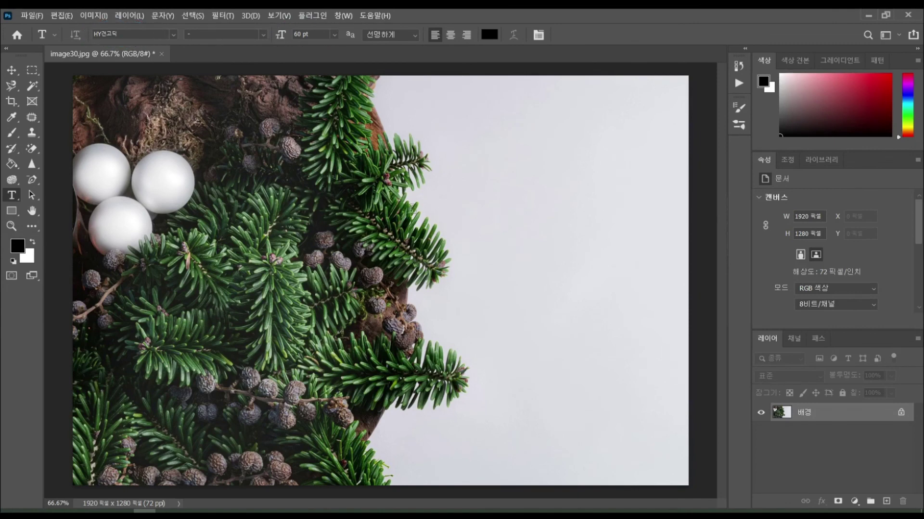
Add the text "MERRY CHRISTMAS" in the upper part of the blank grey area beside the fir branches.
left_click(449, 147)
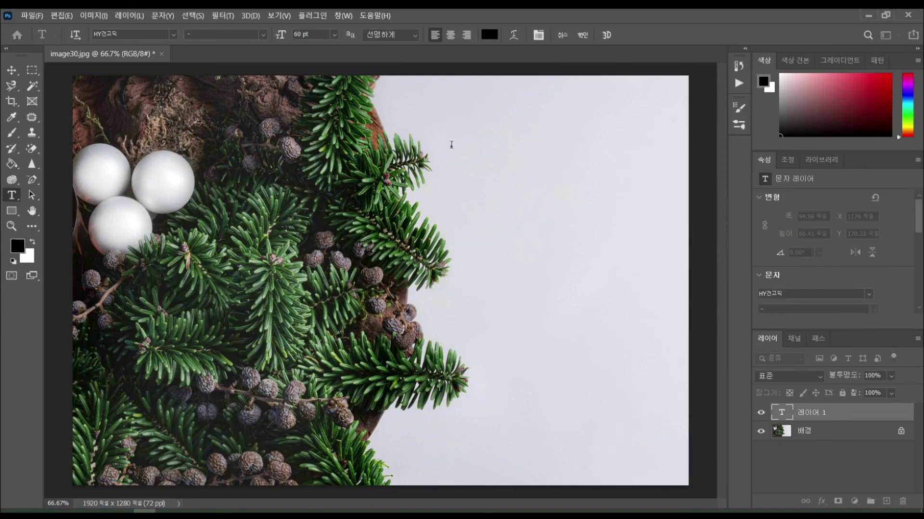
type("MERR")
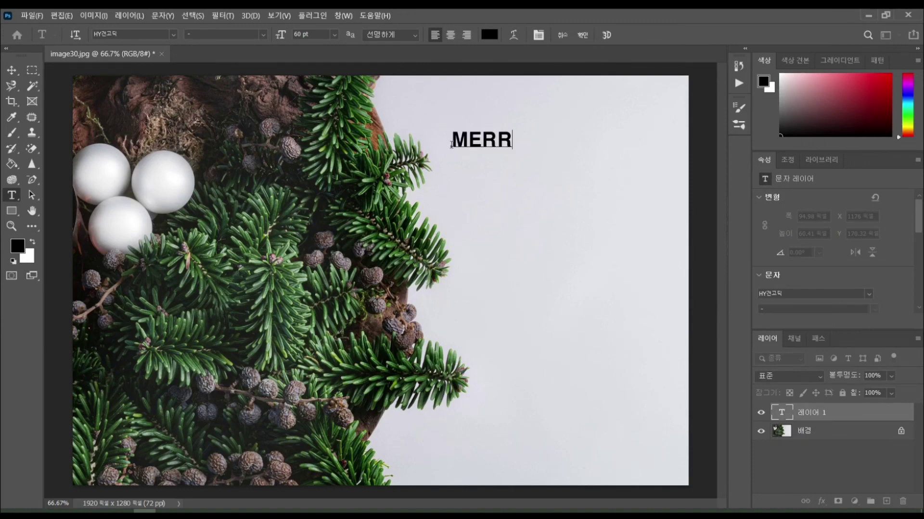
type("Y CHRI")
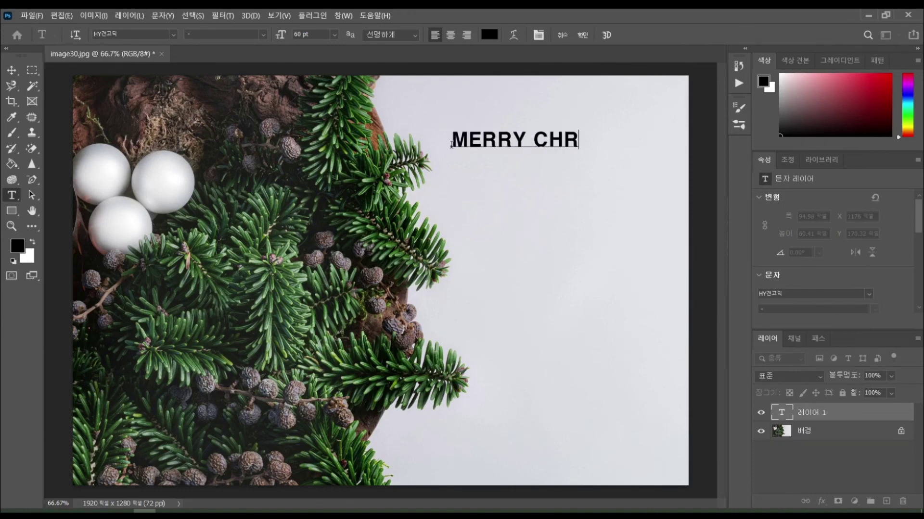
type("STMAS")
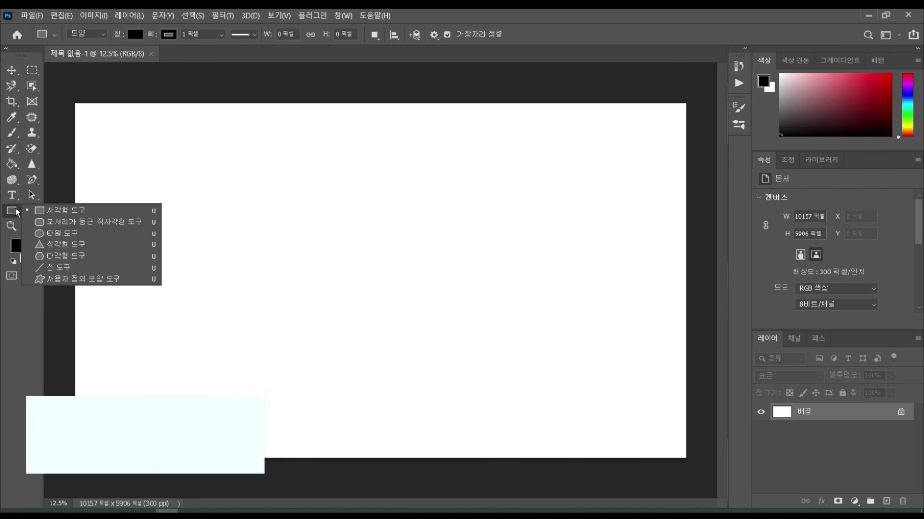
Draw a black rectangle about 3468 by 2441 pixels on the left half of the white canvas.
left_click(42, 212)
left_click_drag(120, 169, 326, 316)
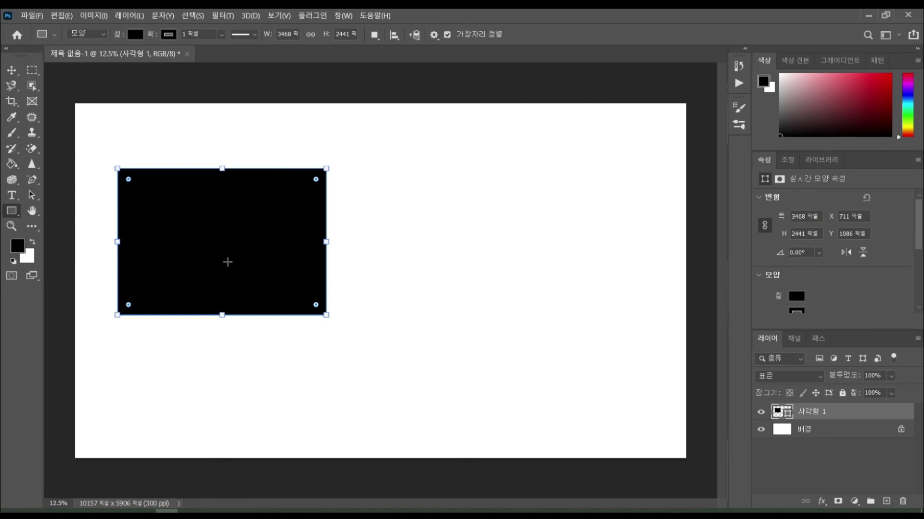
Draw an animal from the Wild Animals set with the Custom Shape tool, in the empty area to the right of the black rectangle.
right_click(11, 210)
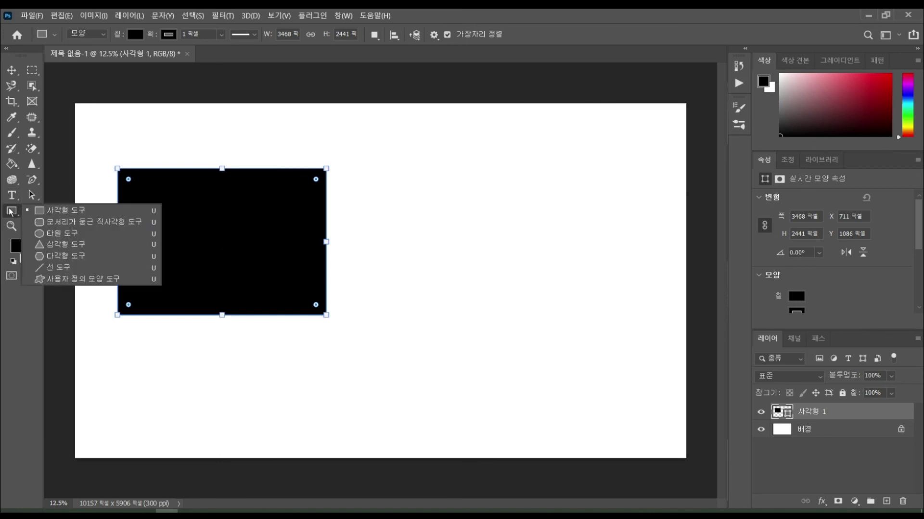
left_click(65, 279)
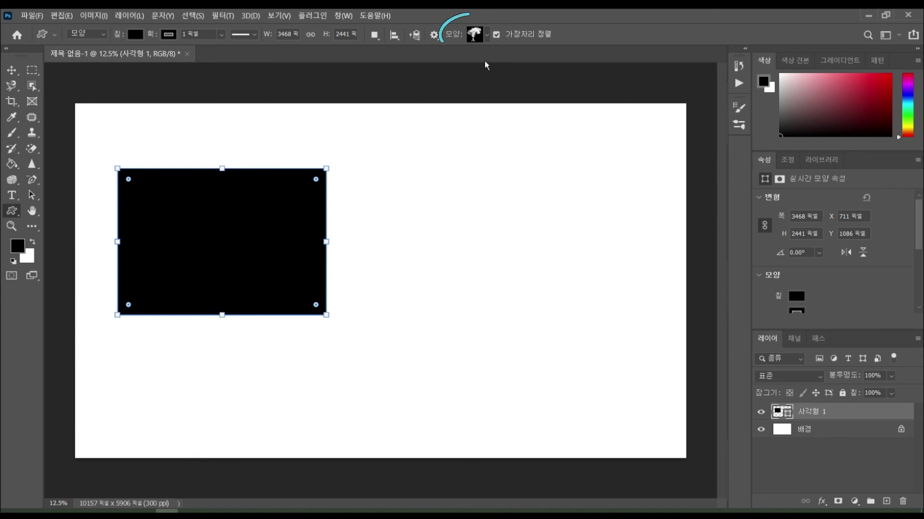
left_click(487, 34)
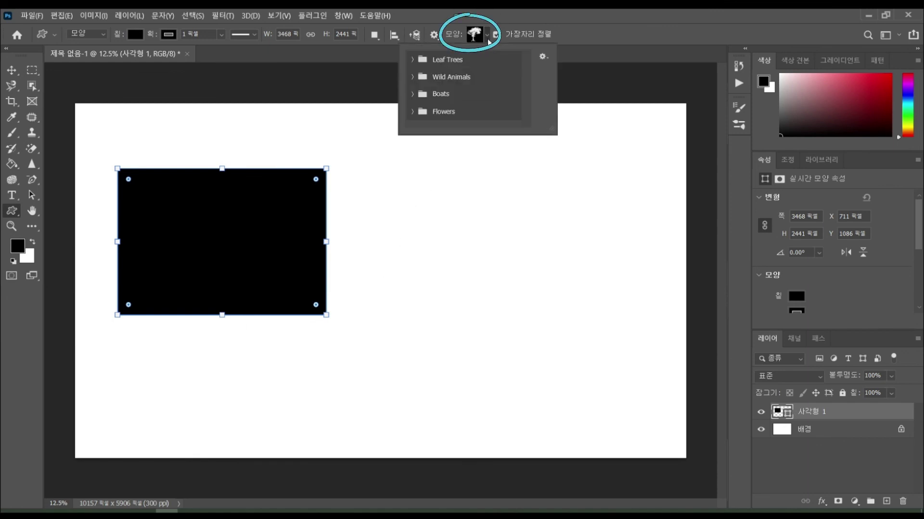
left_click(412, 60)
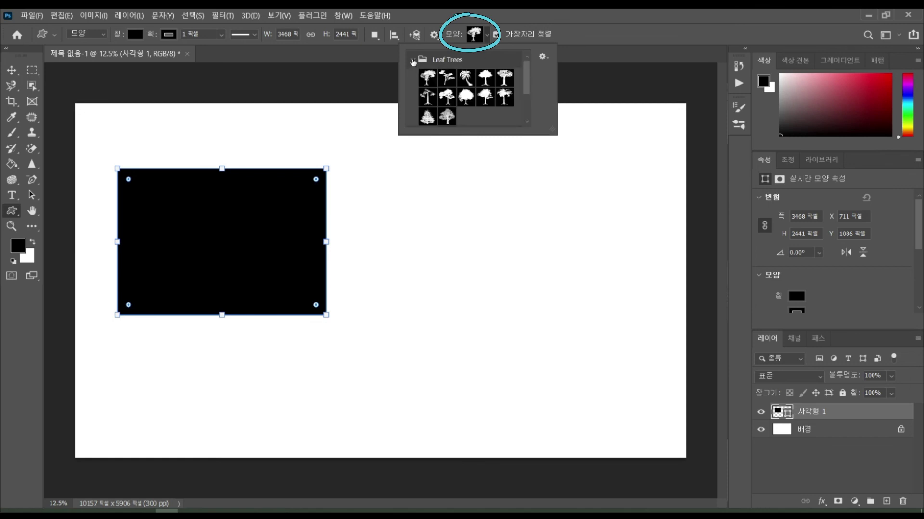
scroll(423, 91, "down", 2)
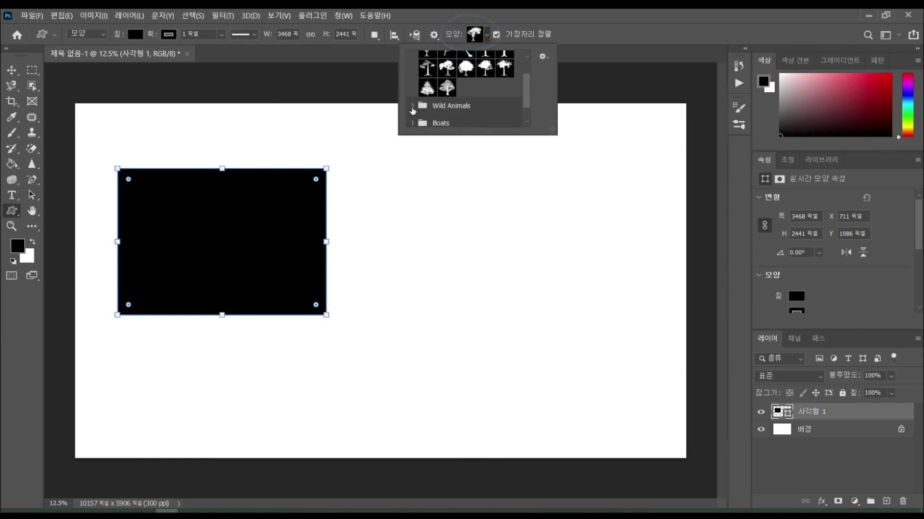
left_click(411, 107)
scroll(448, 108, "down", 1)
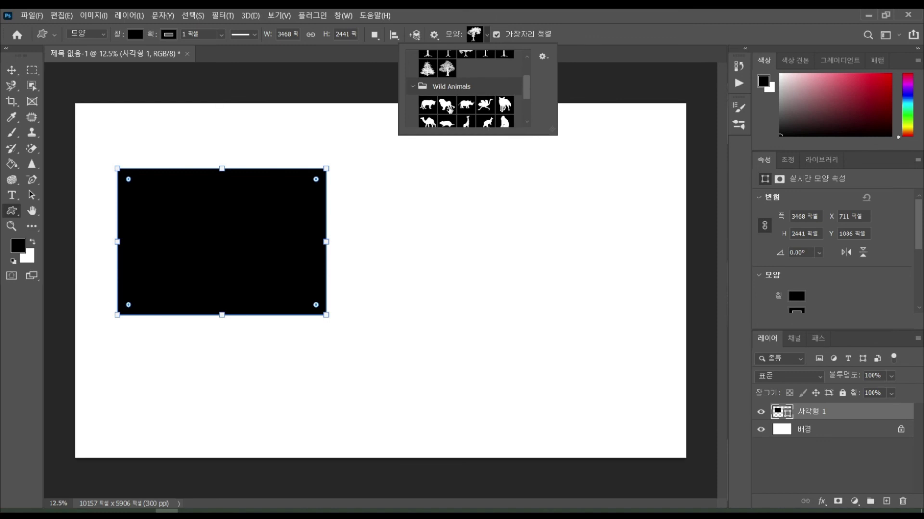
scroll(448, 109, "down", 1)
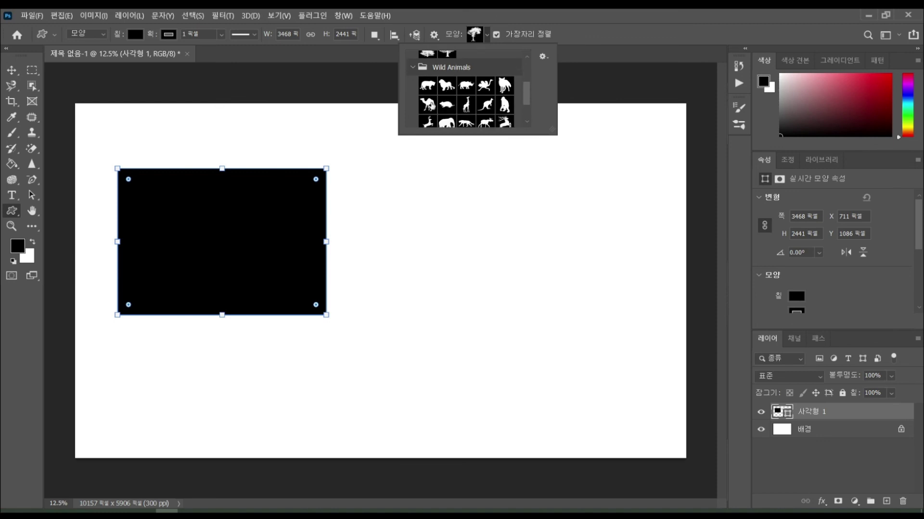
scroll(456, 103, "down", 1)
left_click(447, 116)
left_click(389, 179)
left_click_drag(389, 179, 592, 311)
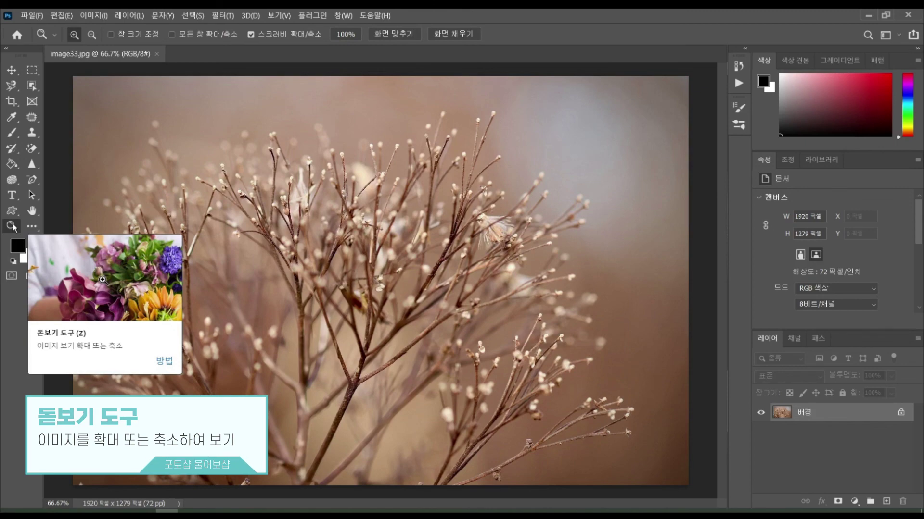
Magnify the twigs in the middle of image33.jpg to 500% with the Zoom tool.
left_click(377, 233)
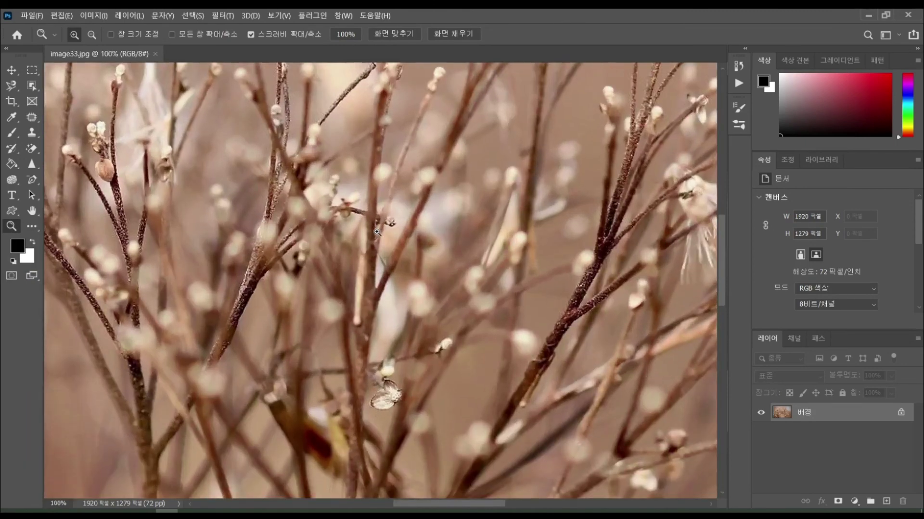
left_click(376, 232)
left_click(377, 233)
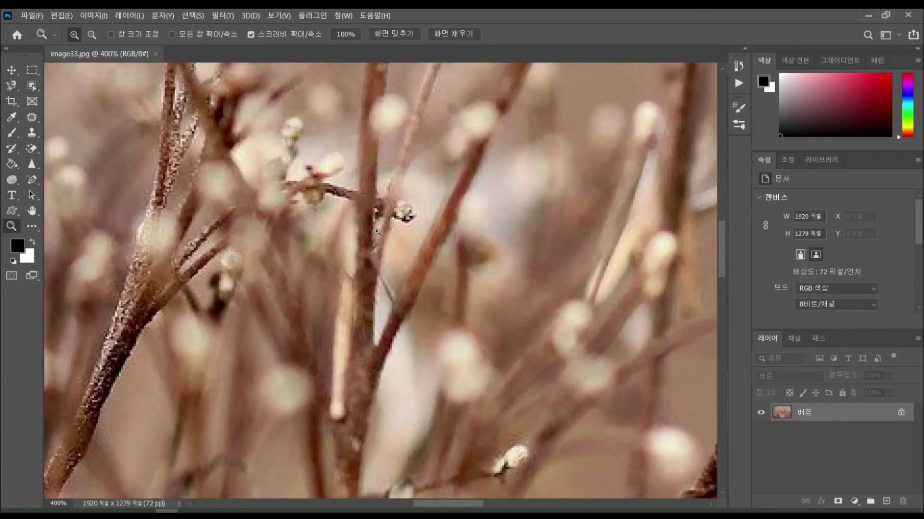
left_click(377, 233)
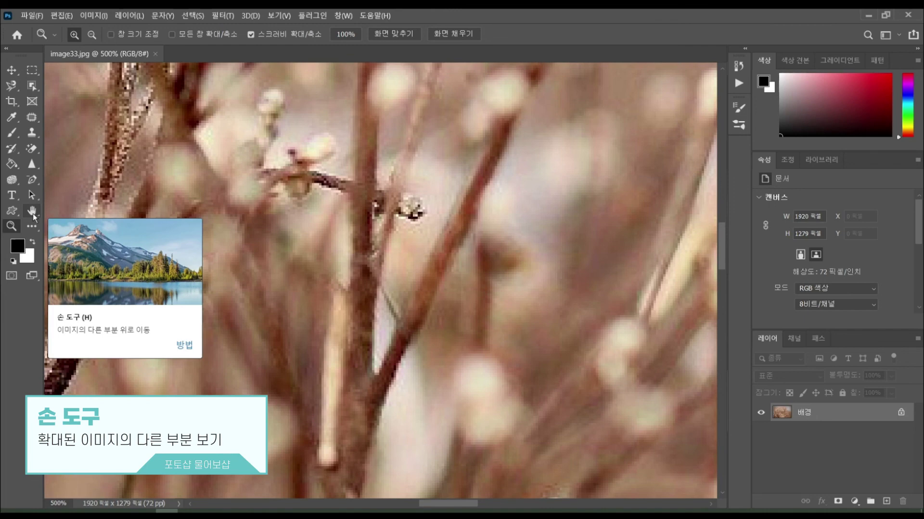
Look at other parts of the enlarged twig image with the Hand tool and zoom back out.
left_click(33, 211)
left_click_drag(96, 145, 266, 243)
left_click_drag(130, 142, 262, 241)
left_click_drag(202, 169, 403, 262)
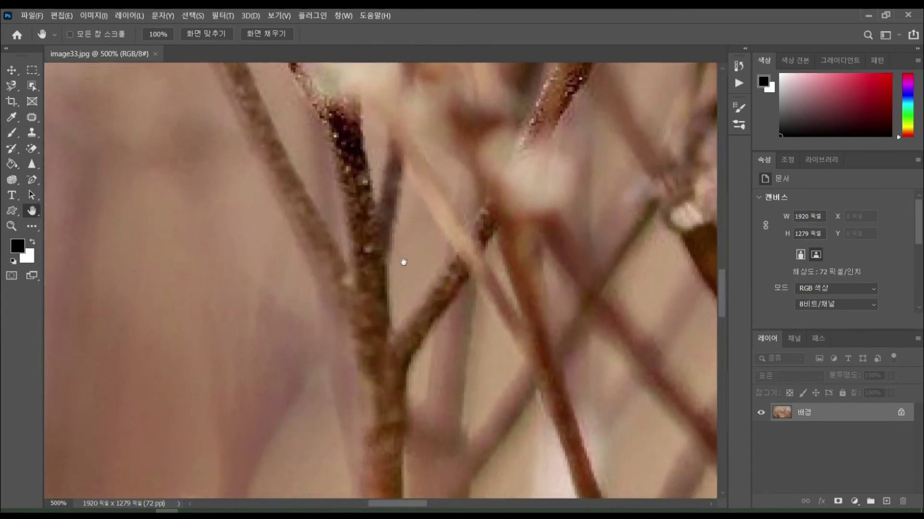
left_click_drag(560, 266, 505, 317)
left_click_drag(659, 205, 497, 239)
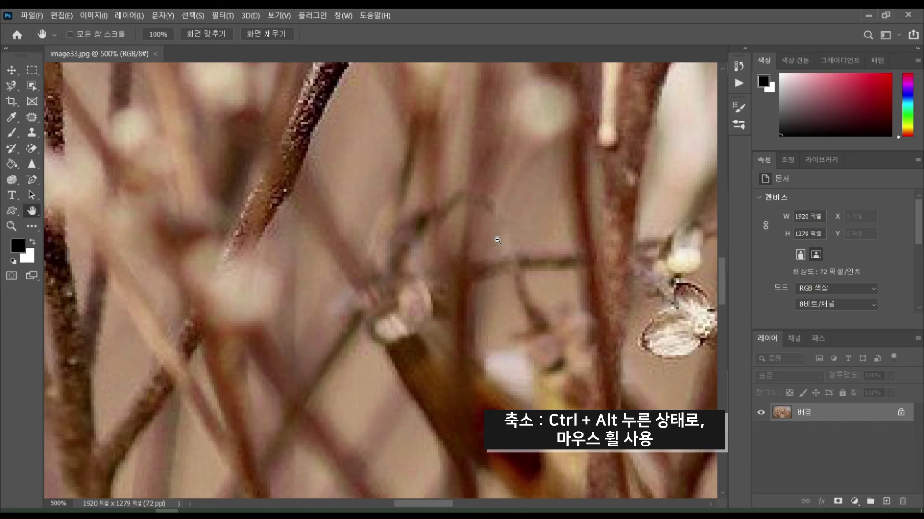
scroll(497, 240, "down", 6)
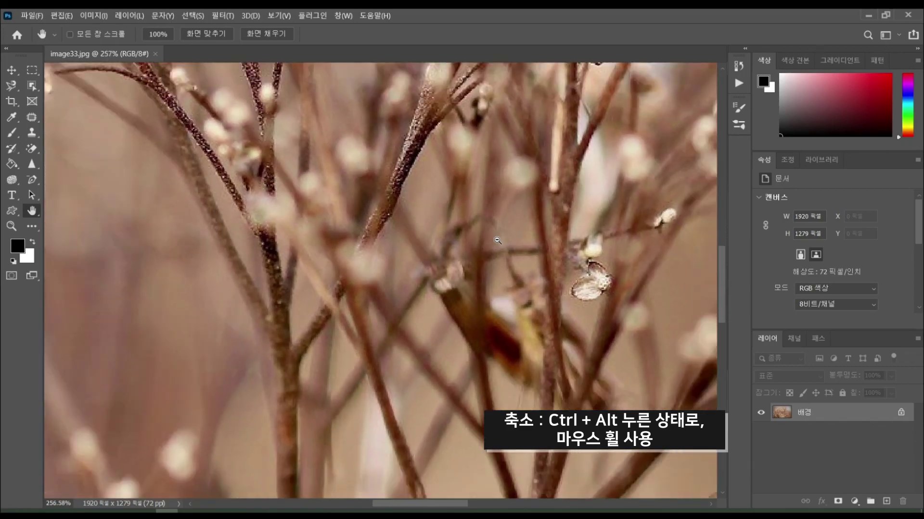
scroll(497, 240, "down", 5)
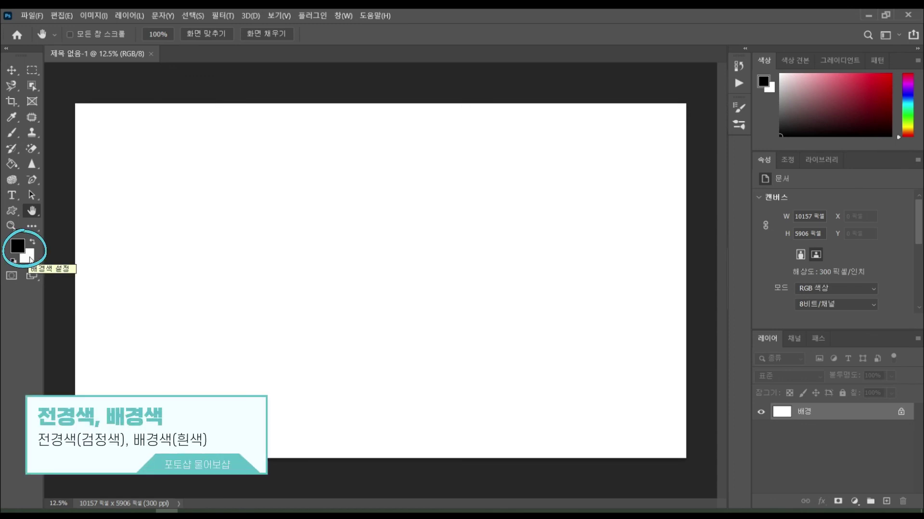
Set the foreground colour to red, #e33636.
left_click(24, 244)
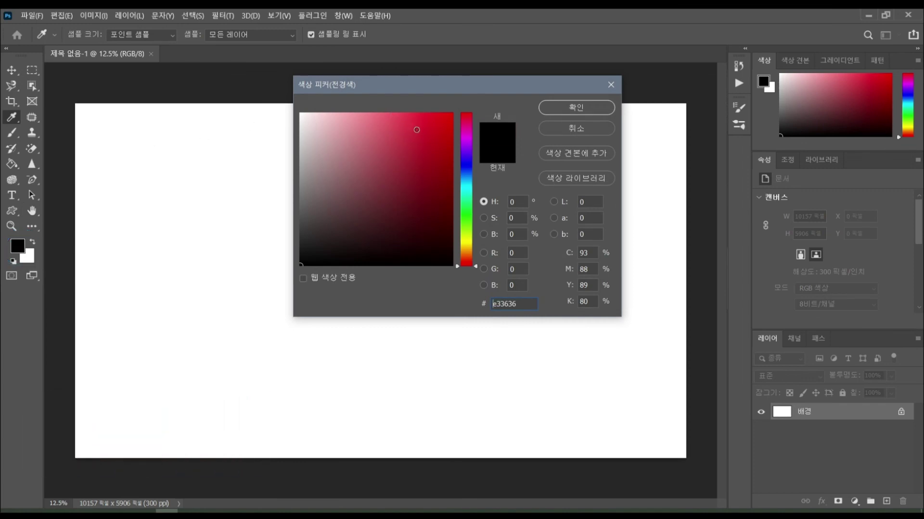
left_click(417, 129)
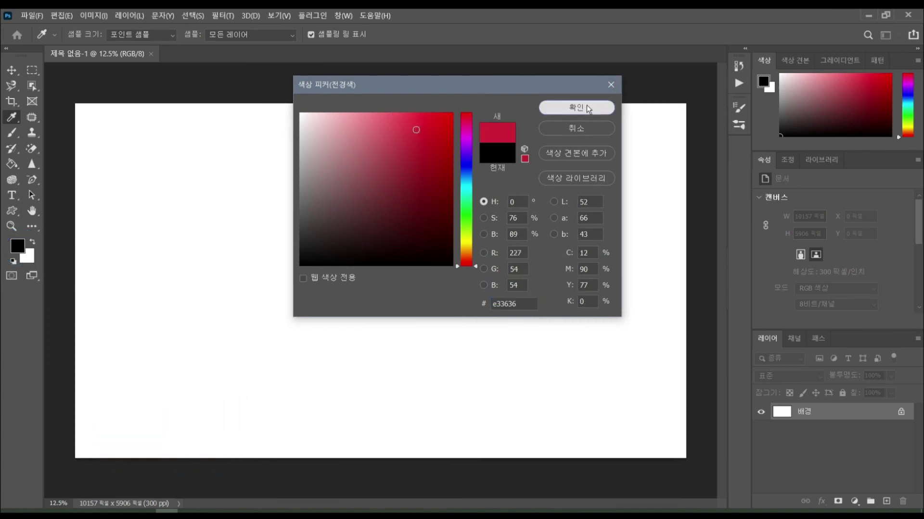
left_click(588, 109)
key("h")
Set the background colour to green, #2a9f53.
left_click(20, 256)
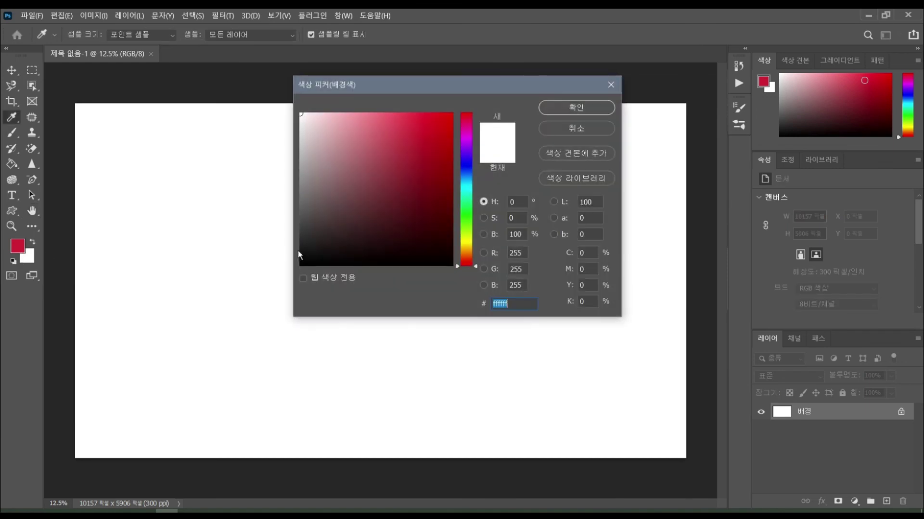
left_click(466, 209)
type("4cbb6b")
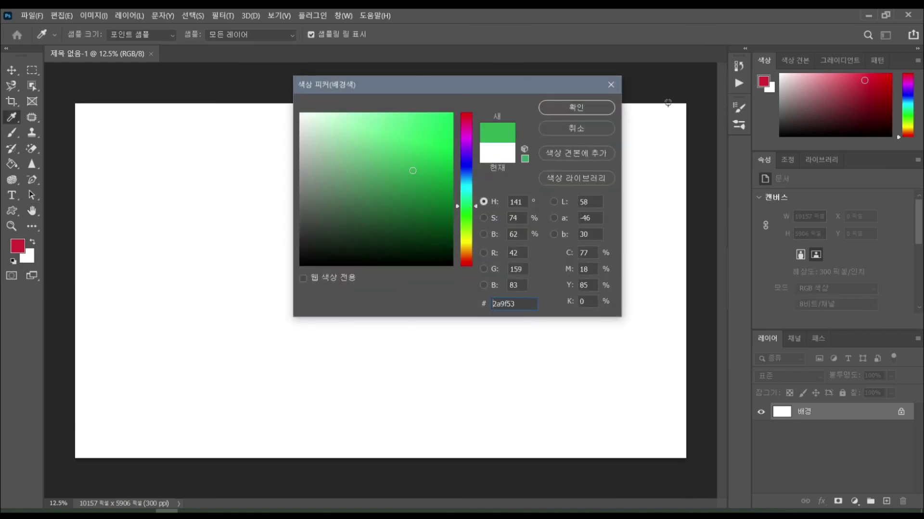
left_click(594, 109)
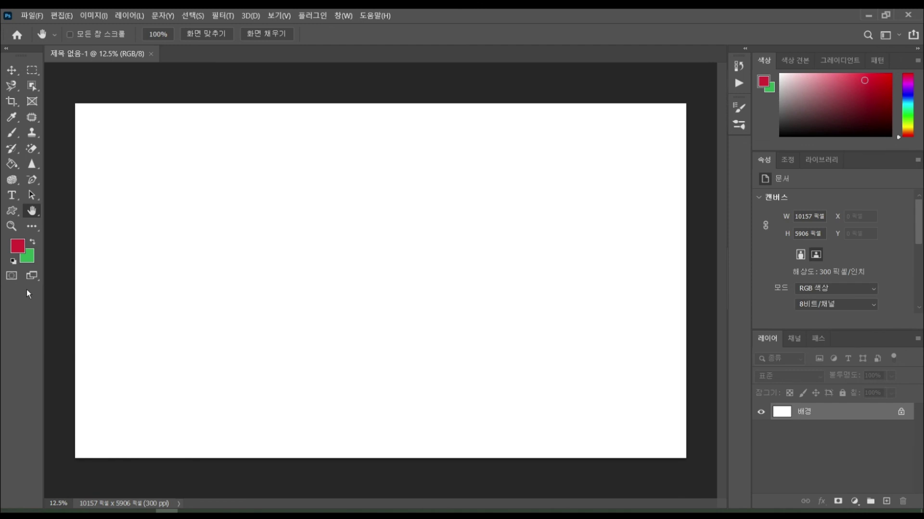
Reset the foreground and background colours to the default black and white and swap them back and forth several times.
left_click(13, 262)
left_click(35, 246)
left_click(35, 245)
left_click(35, 246)
left_click(35, 245)
left_click(34, 246)
left_click(34, 246)
left_click(35, 245)
left_click(34, 246)
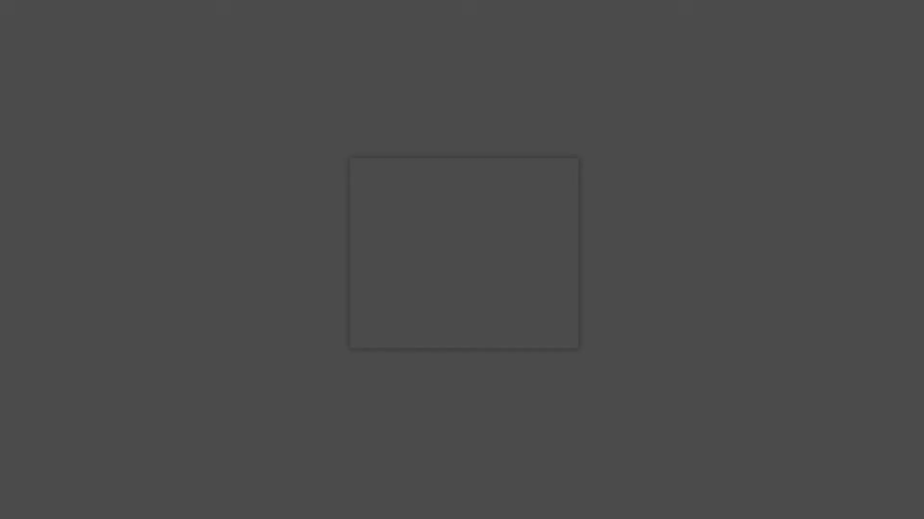